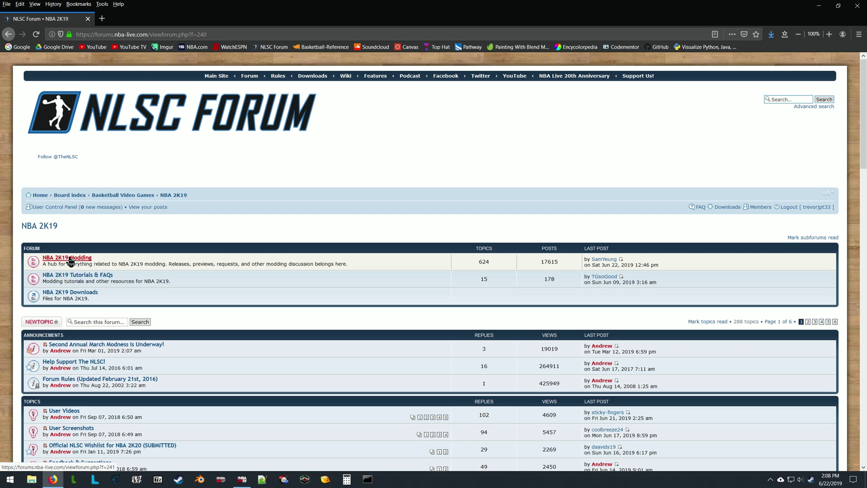
# - Find the 3D Accessory Tool (Beta) release post in the NBA 2K19 Modding forum and open its MediaFire download page
pyautogui.click(71, 258)
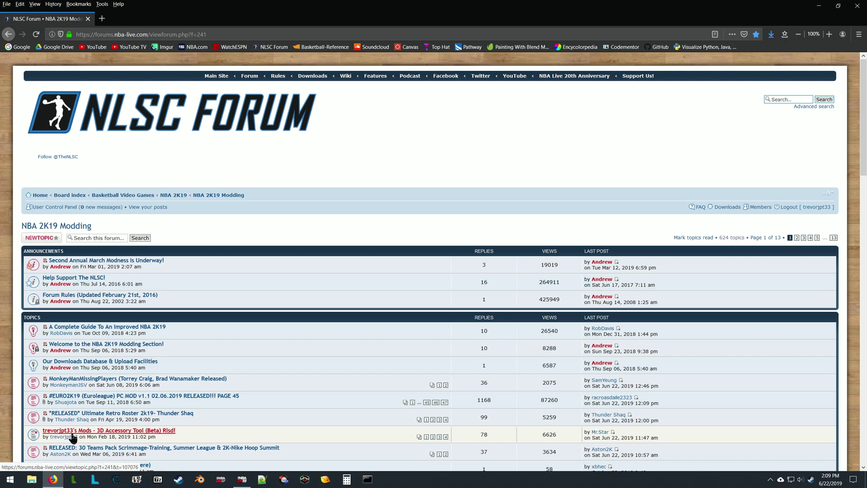
pyautogui.click(614, 433)
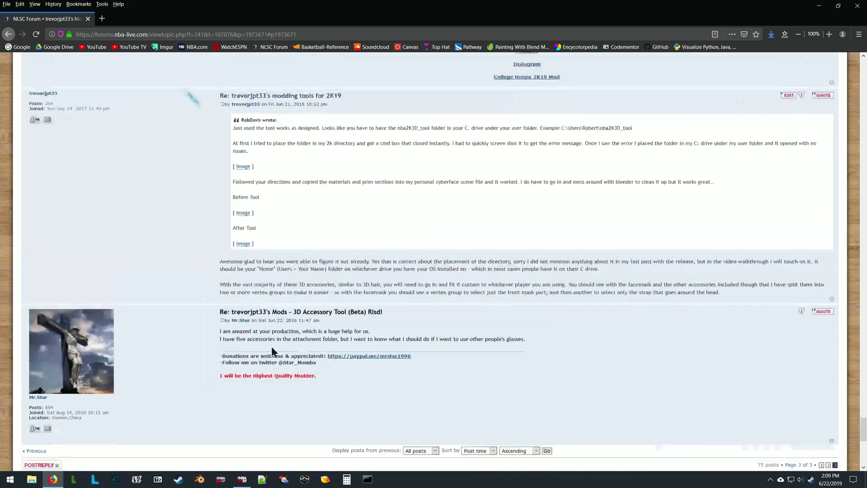
pyautogui.scroll(20, 270, 373)
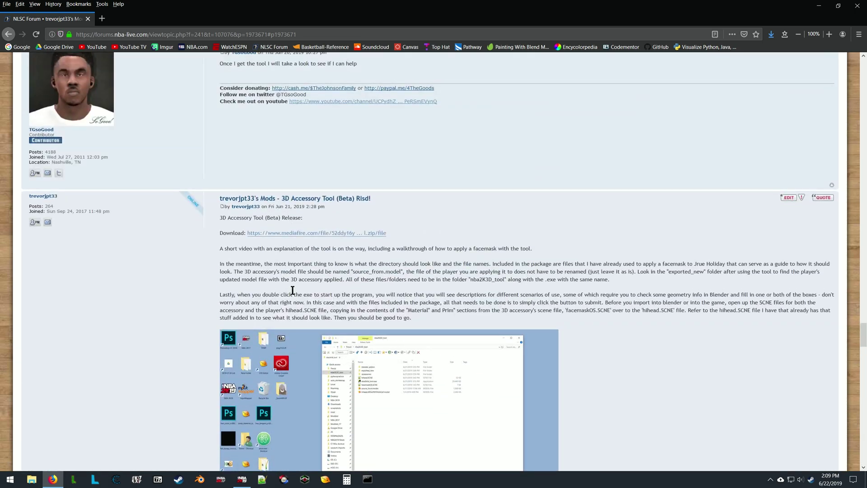
pyautogui.click(304, 236)
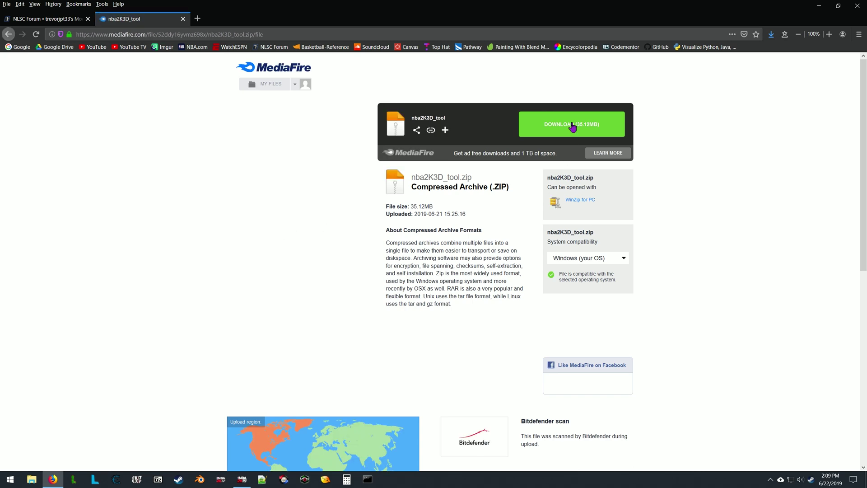
# - Download nba2K3D_tool.zip to the Documents folder, close the download page and advertising pop-up, and minimize the browser
pyautogui.click(572, 128)
pyautogui.click(296, 216)
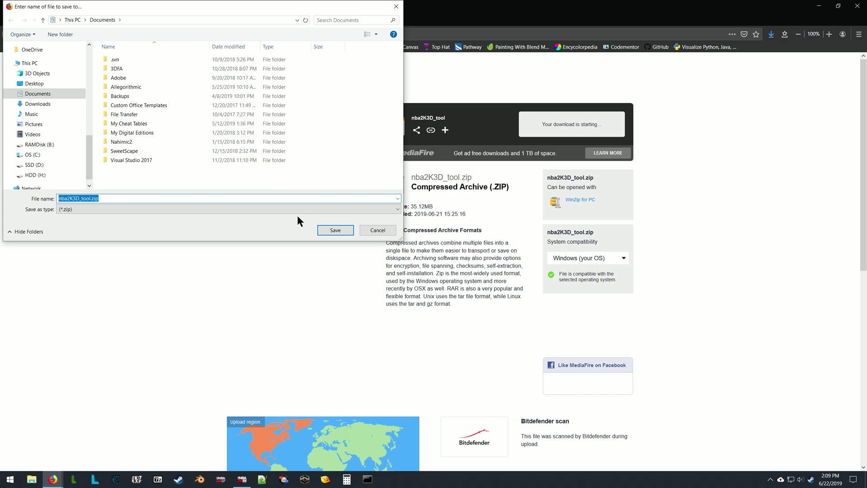
pyautogui.click(325, 232)
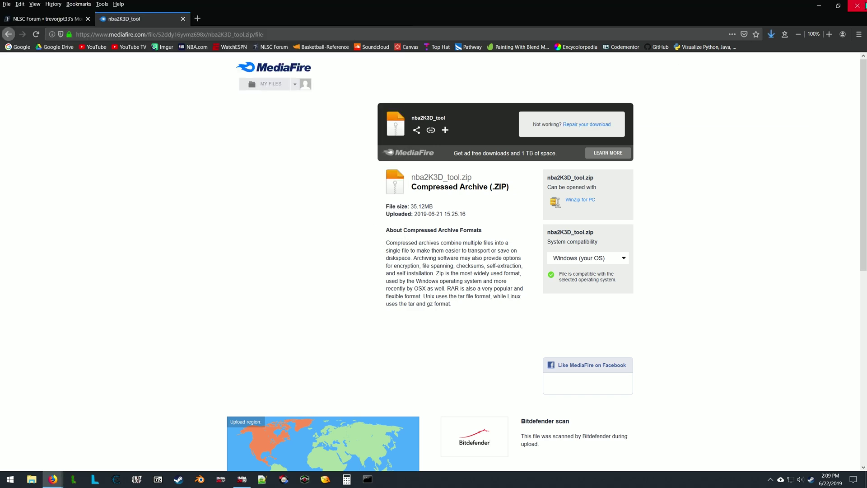
pyautogui.click(183, 18)
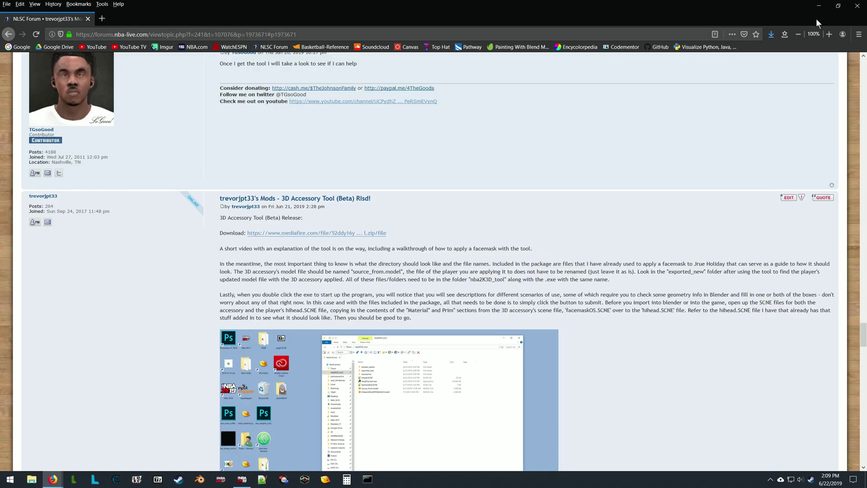
pyautogui.click(819, 8)
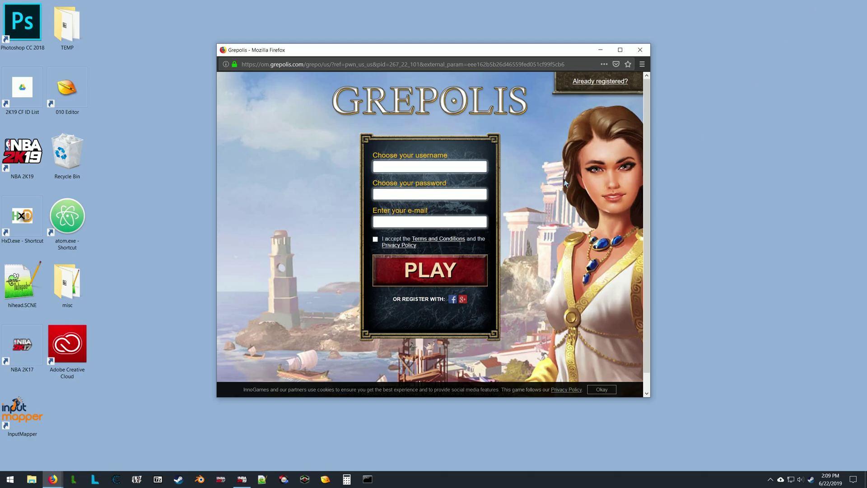
pyautogui.click(638, 46)
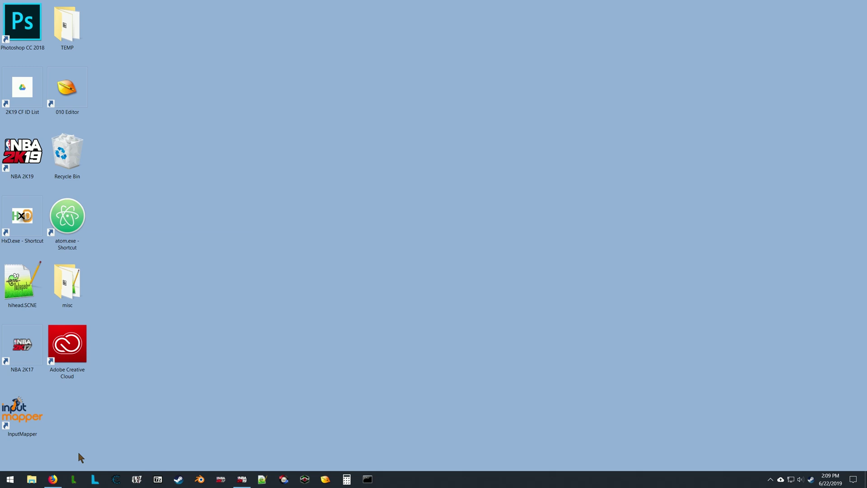
# - Open nba2K3D_tool.zip from the Documents folder in 7-Zip and move the archive window aside
pyautogui.click(31, 479)
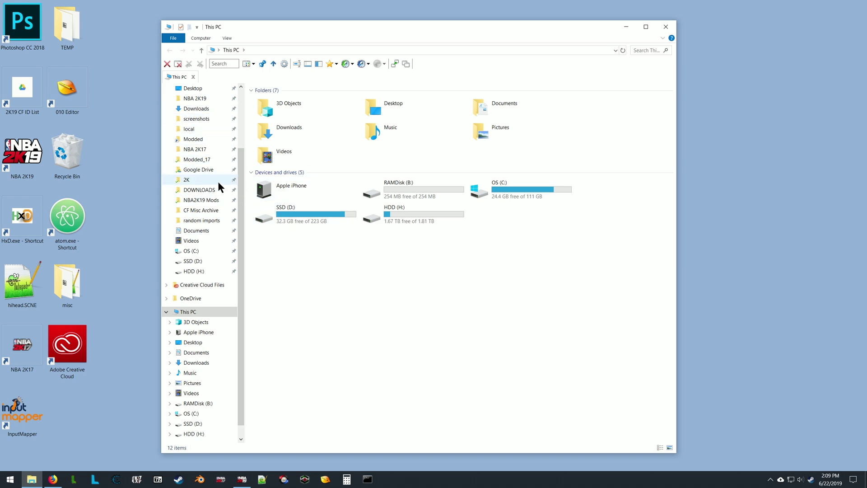
pyautogui.click(201, 231)
pyautogui.doubleClick(268, 156)
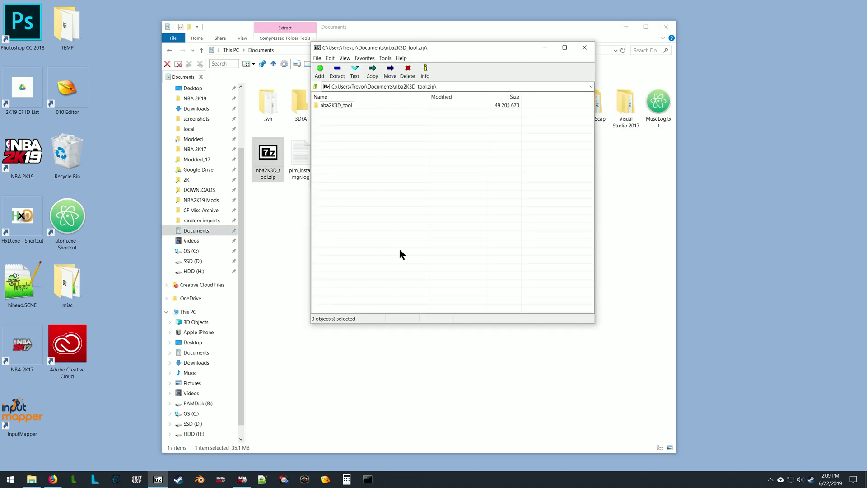
pyautogui.moveTo(456, 48); pyautogui.dragTo(664, 21)
# - Browse in File Explorer to the personal home folder under Users on the C: drive, keeping the archive window beside it
pyautogui.scroll(3, 220, 142)
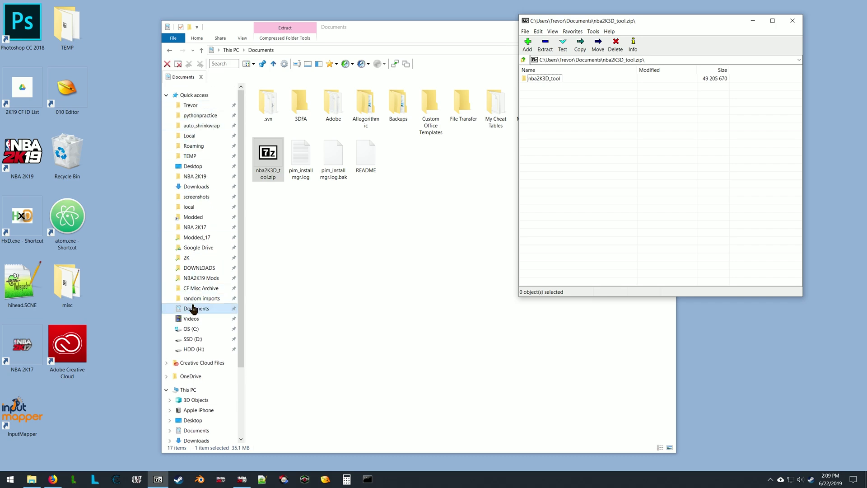
pyautogui.click(190, 328)
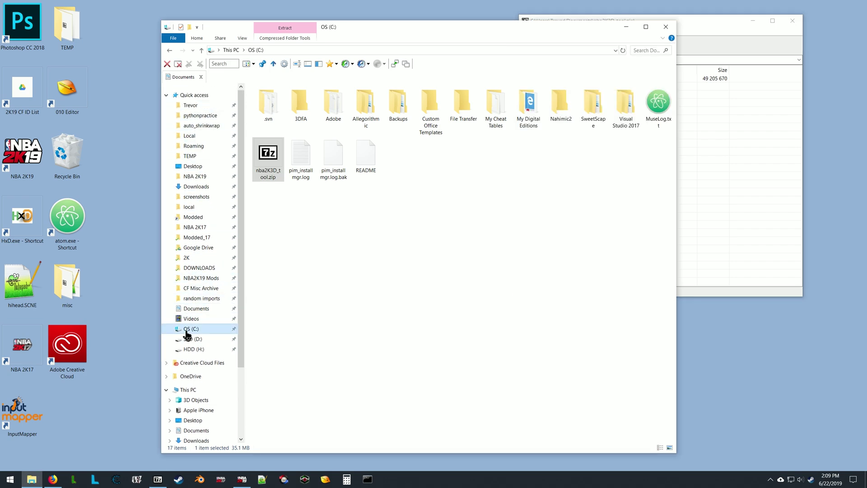
pyautogui.click(201, 50)
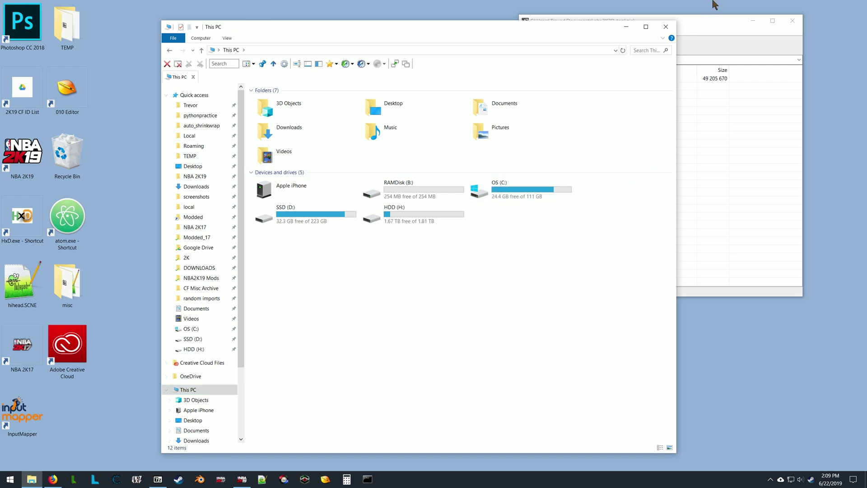
pyautogui.moveTo(707, 28); pyautogui.dragTo(743, 31)
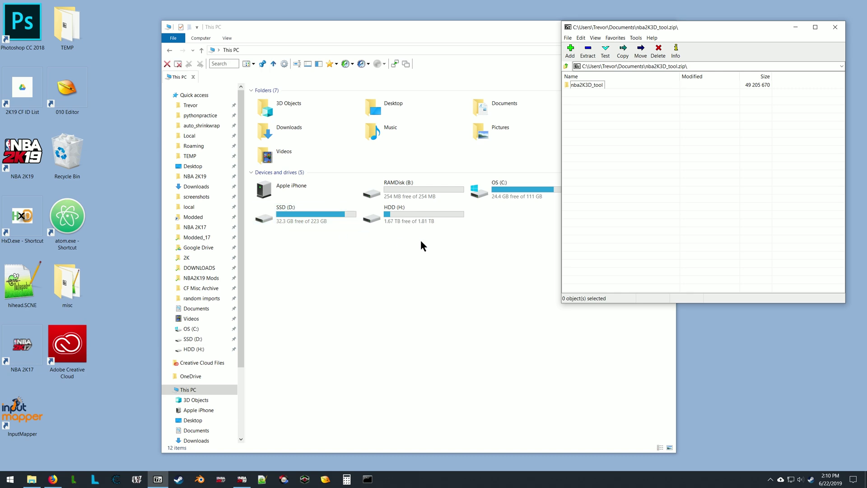
pyautogui.doubleClick(478, 195)
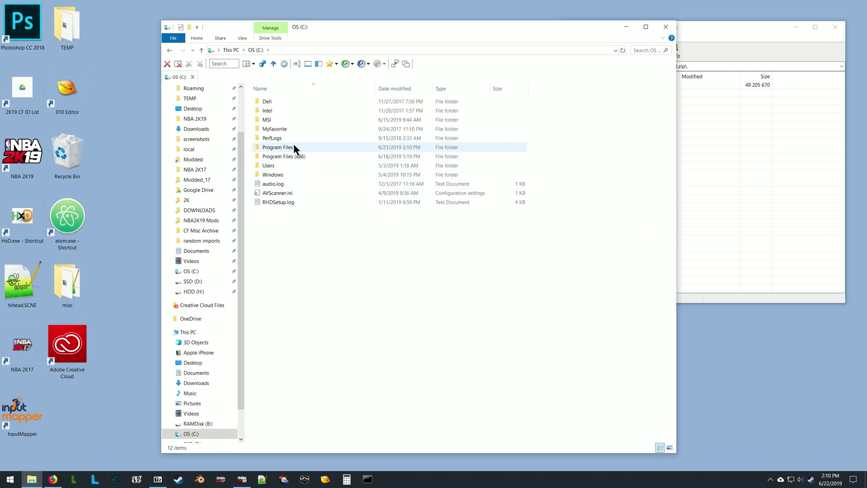
pyautogui.doubleClick(268, 164)
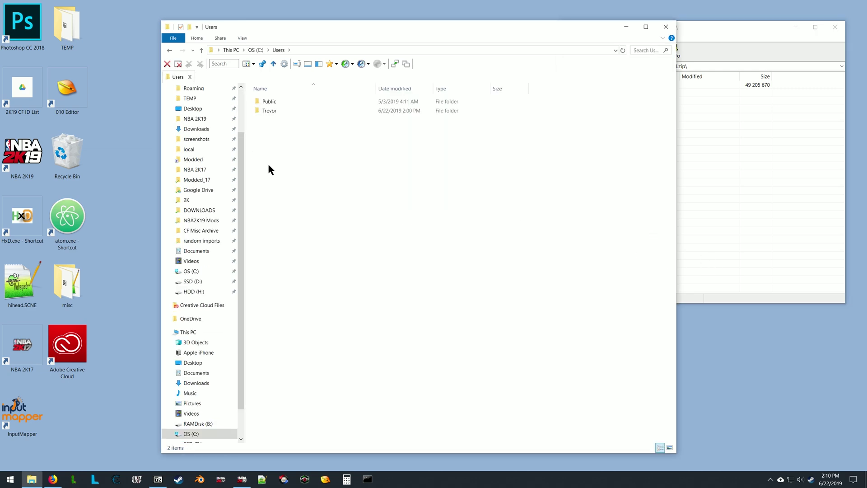
pyautogui.doubleClick(270, 111)
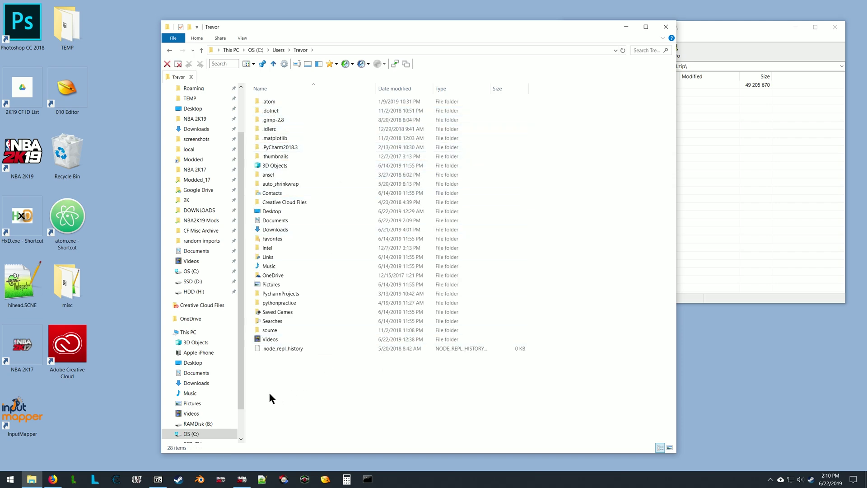
# - Extract the nba2K3D_tool folder from the archive into the home folder and close the archive
pyautogui.click(758, 167)
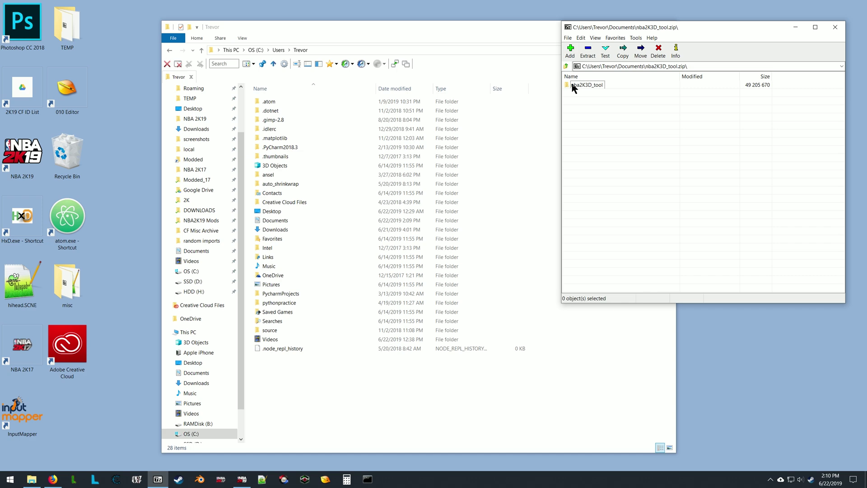
pyautogui.moveTo(567, 84); pyautogui.dragTo(271, 376)
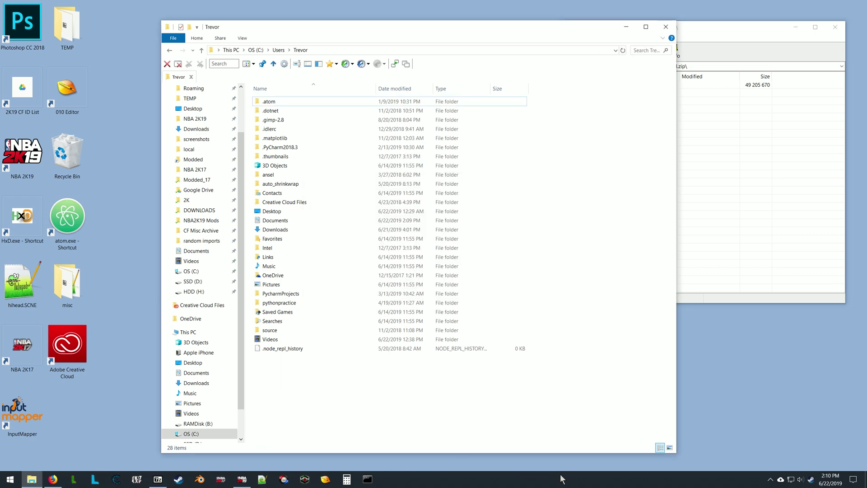
pyautogui.click(835, 27)
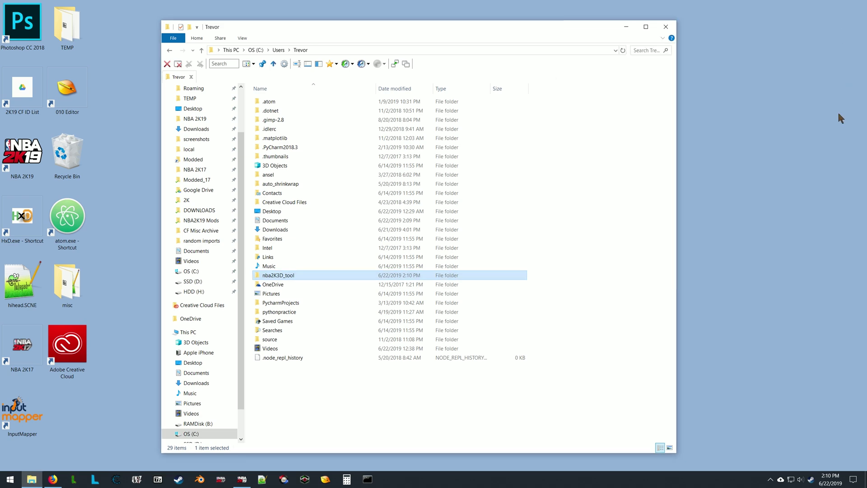
# - Delete facemaskOS.SCNE, the hihead model file, hihead.SCNE and source_from.model from the extracted nba2K3D_tool folder
pyautogui.doubleClick(259, 277)
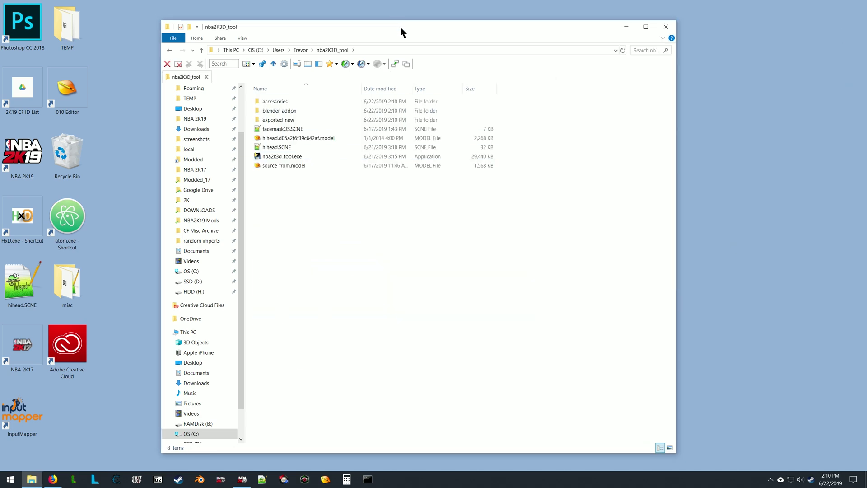
pyautogui.moveTo(401, 26); pyautogui.dragTo(419, 21)
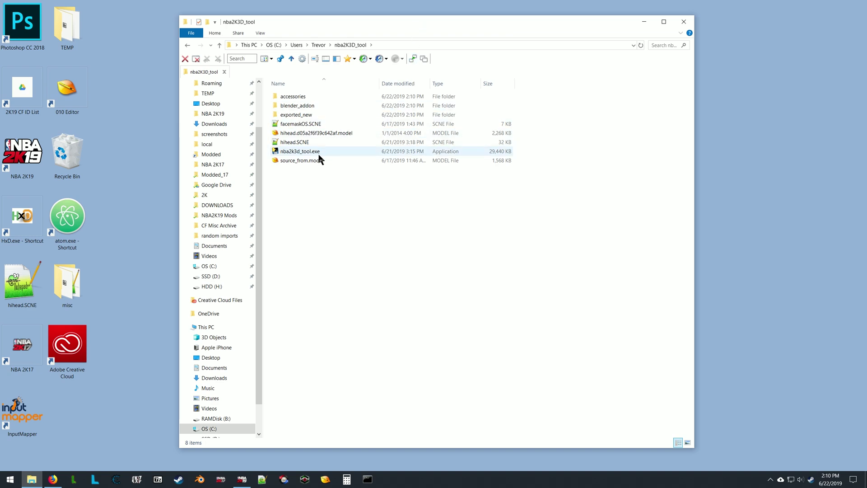
pyautogui.click(287, 162)
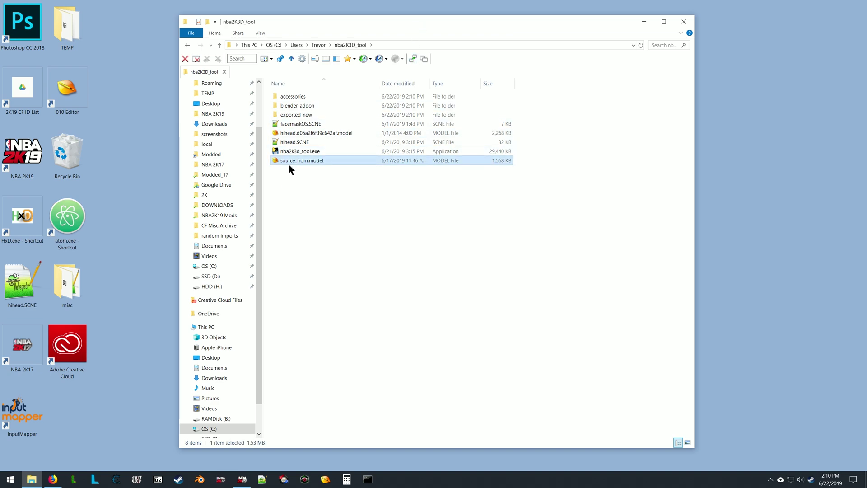
pyautogui.keyDown('ctrl'); pyautogui.click(280, 142); pyautogui.keyUp('ctrl')
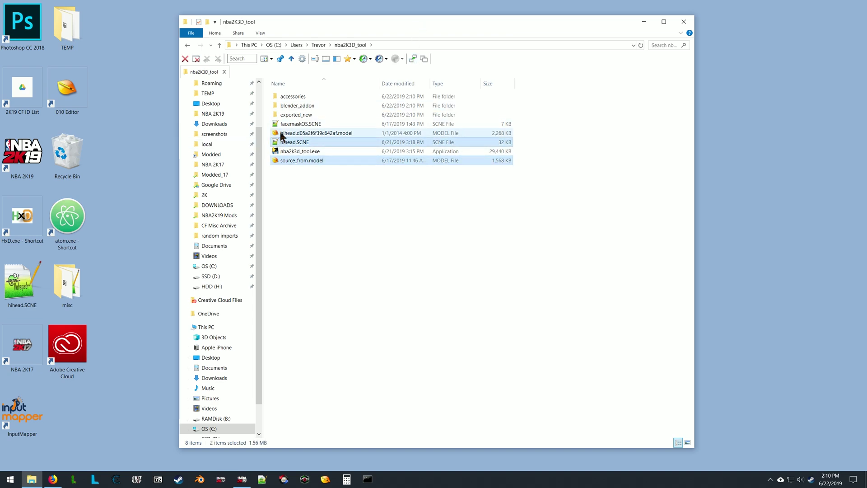
pyautogui.keyDown('ctrl'); pyautogui.click(282, 133); pyautogui.keyUp('ctrl')
pyautogui.keyDown('ctrl'); pyautogui.click(281, 123); pyautogui.keyUp('ctrl')
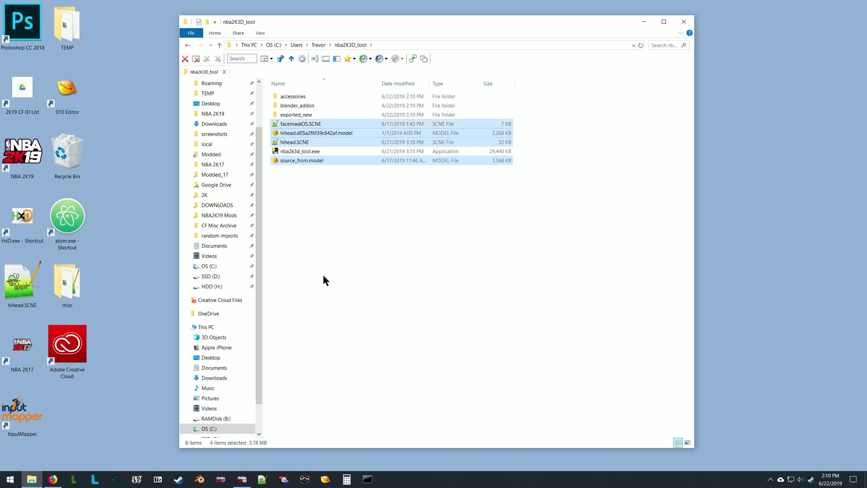
pyautogui.press('Delete')
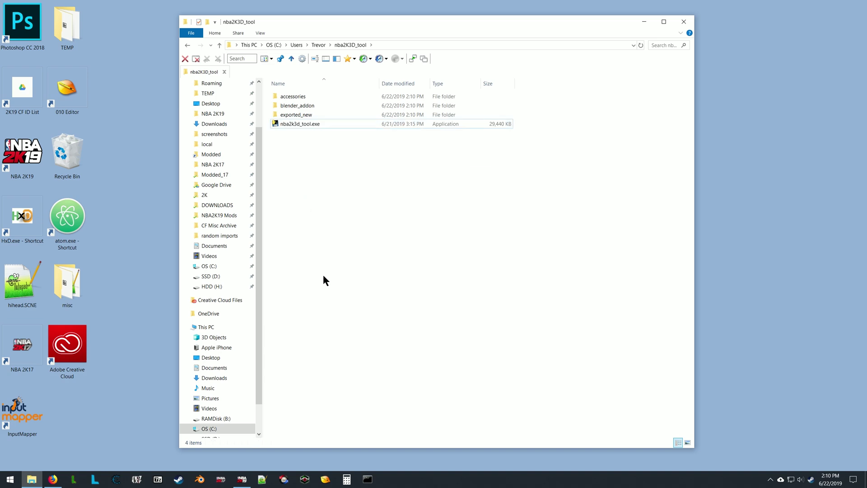
# - Delete all contents of the exported_new folder and return to the nba2K3D_tool folder
pyautogui.doubleClick(307, 118)
pyautogui.moveTo(318, 129); pyautogui.dragTo(304, 97)
pyautogui.press('Delete')
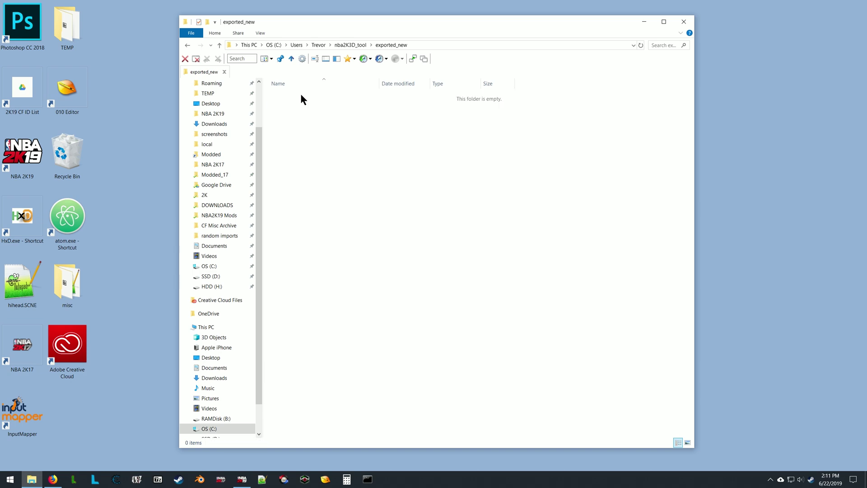
pyautogui.click(219, 46)
pyautogui.moveTo(416, 25); pyautogui.dragTo(564, 24)
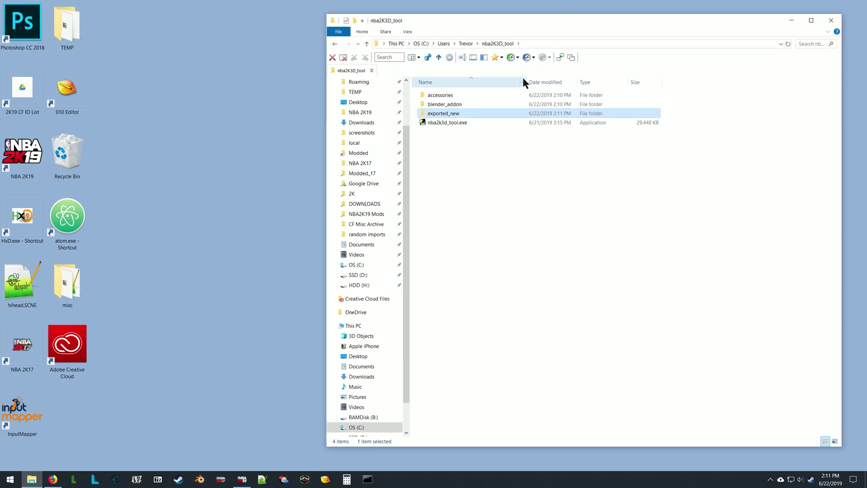
pyautogui.click(436, 167)
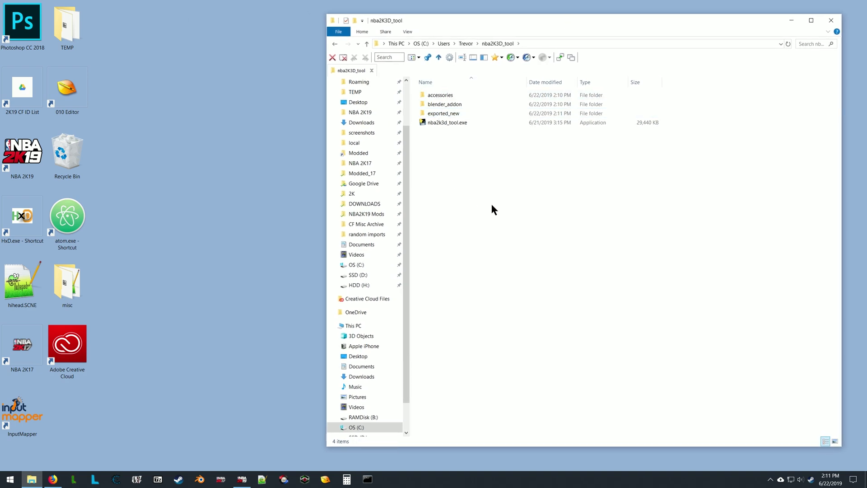
# - Copy facemaskTS.SCNE and the hihead model file from accessories\GLOBAL_ACCESSORIES\facemask_twoStraps into the nba2K3D_tool folder
pyautogui.doubleClick(422, 93)
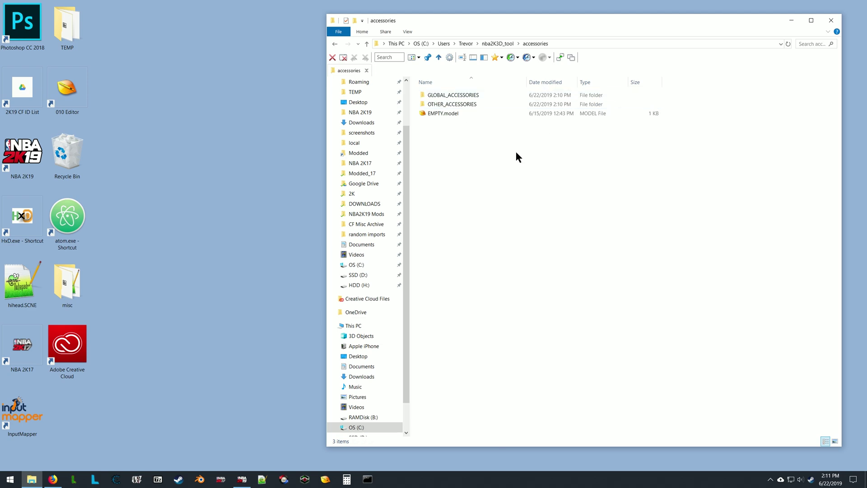
pyautogui.doubleClick(448, 96)
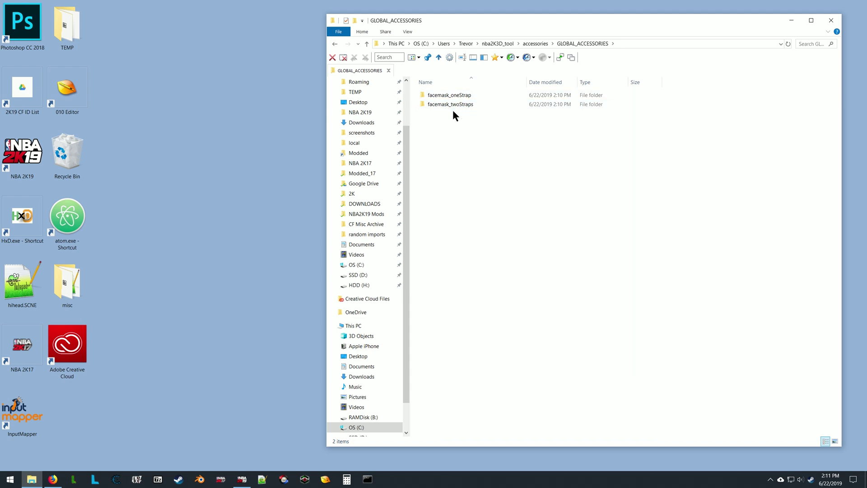
pyautogui.doubleClick(449, 104)
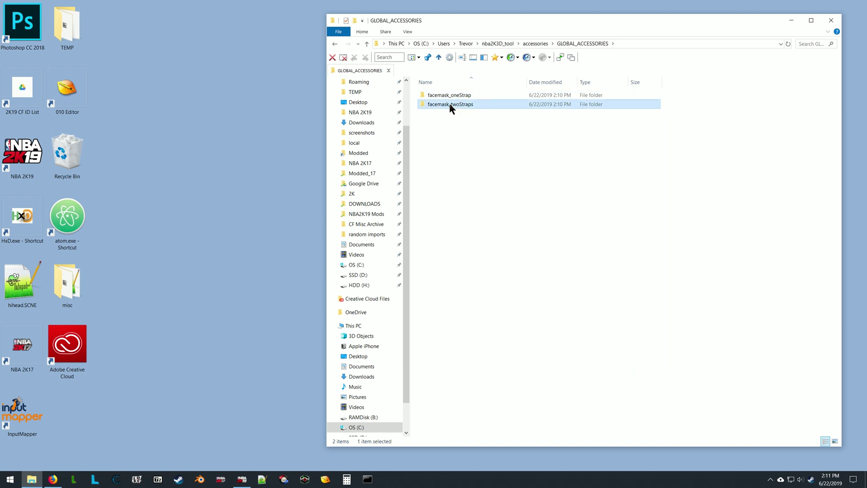
pyautogui.moveTo(437, 130); pyautogui.dragTo(459, 86)
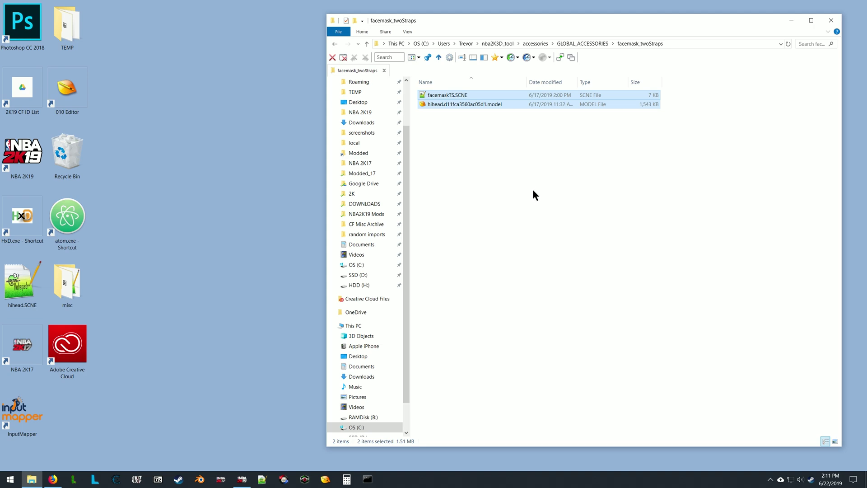
pyautogui.click(367, 44)
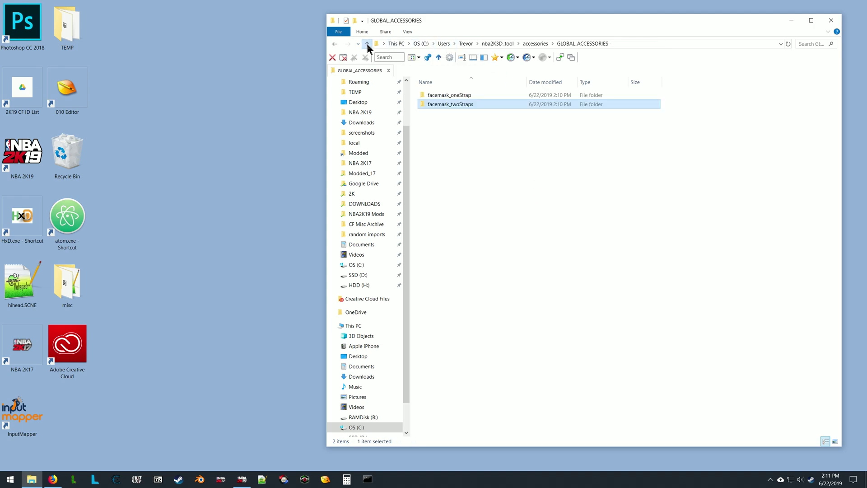
pyautogui.click(366, 43)
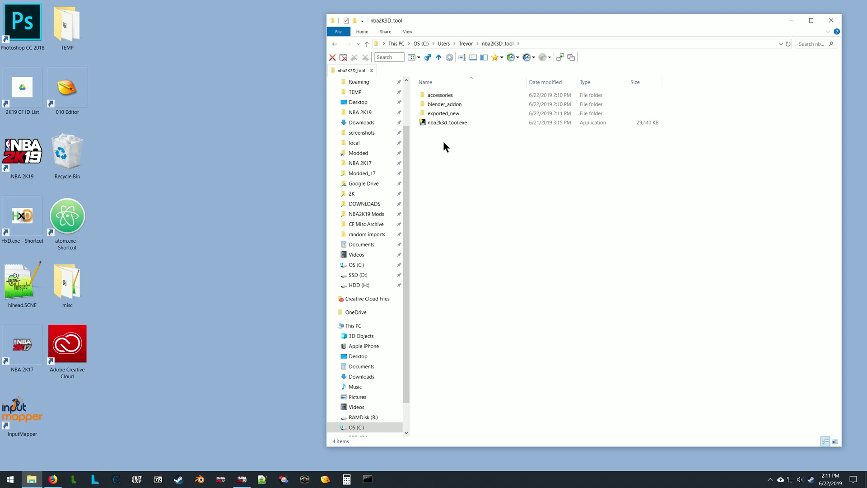
pyautogui.click(444, 171)
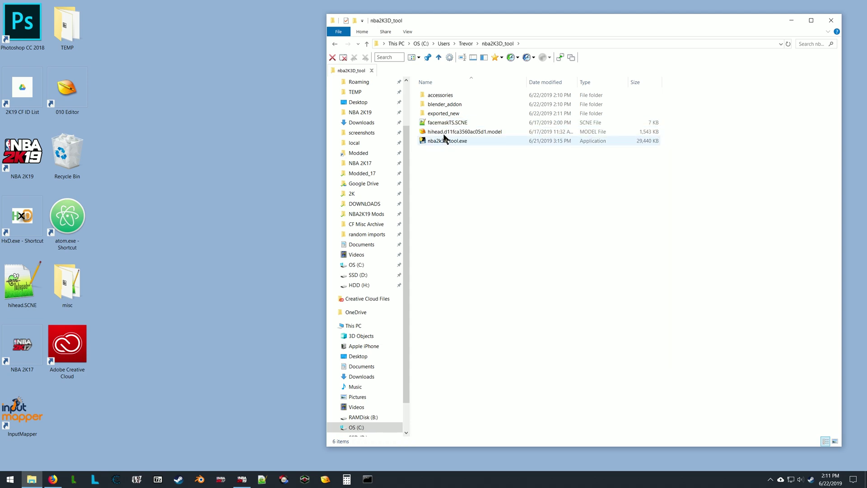
# - Rename the copied hihead model file in the nba2K3D_tool folder as source_from.model
pyautogui.click(445, 132)
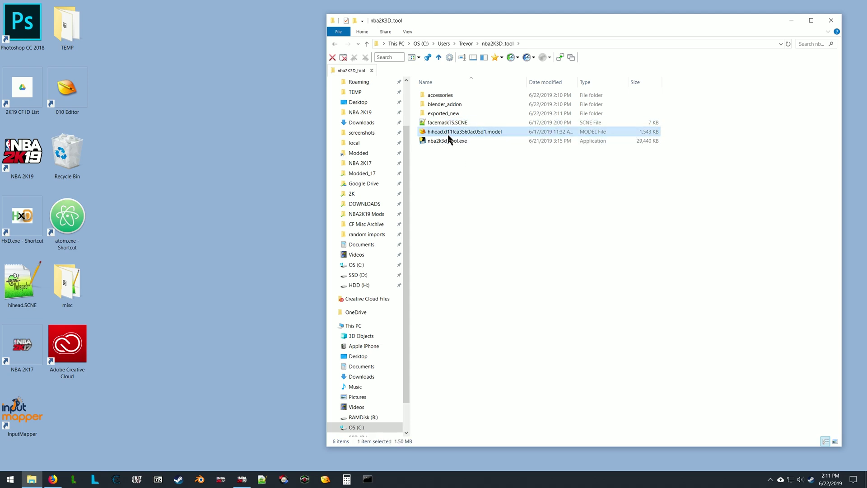
pyautogui.press('F2')
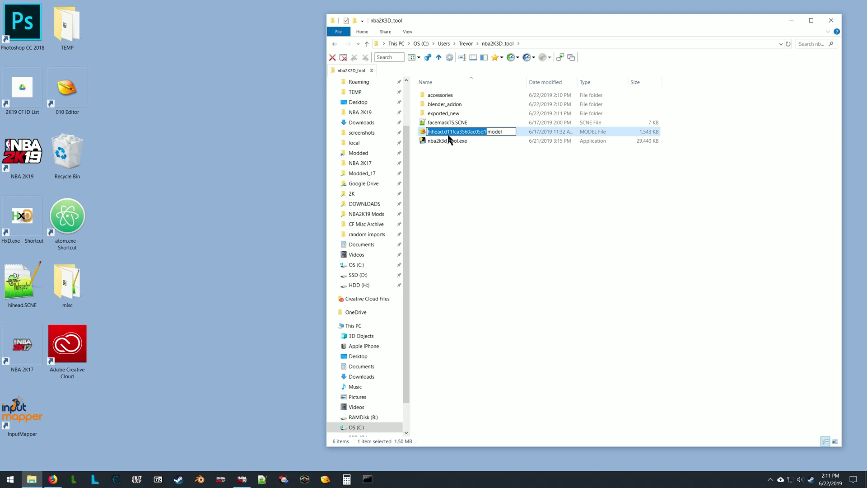
pyautogui.write('source_f')
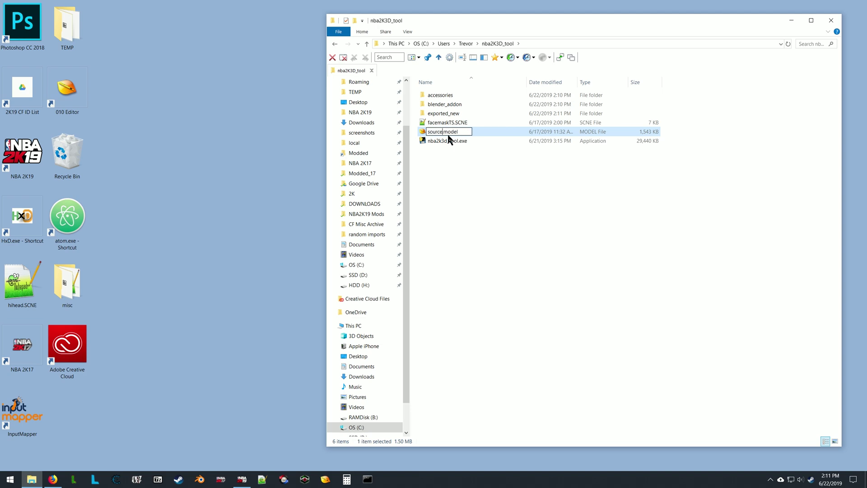
pyautogui.write('rom')
pyautogui.press('Return')
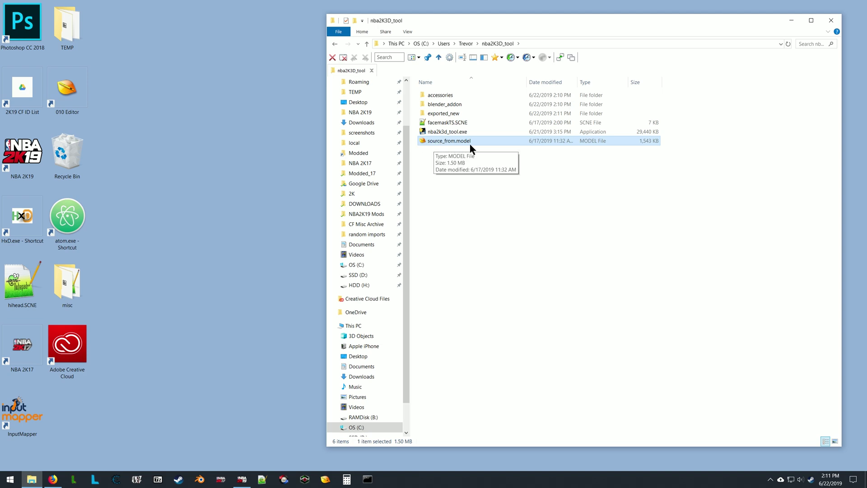
# - Copy hihead.d05a2f6f39c642af.model and hihead.SCNE from the png1607 folder in DOWNLOADS\jrholiday into the nba2K3D_tool folder
pyautogui.moveTo(537, 22); pyautogui.dragTo(554, 19)
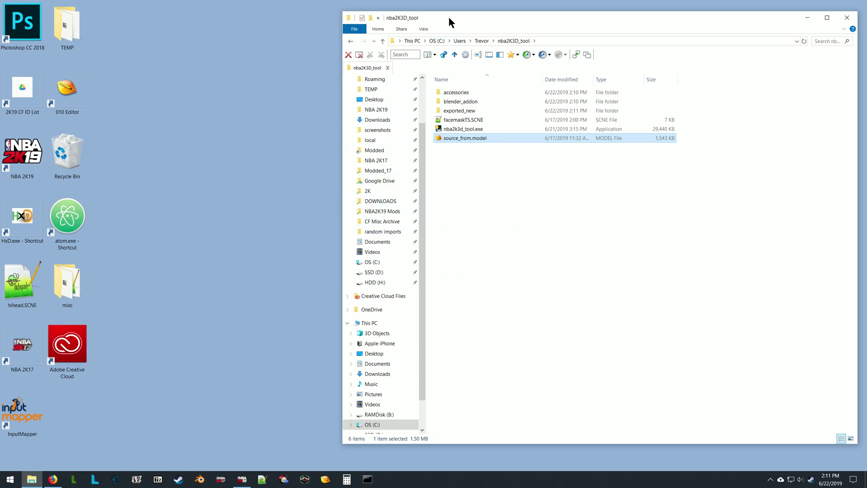
pyautogui.moveTo(449, 17); pyautogui.dragTo(343, 23)
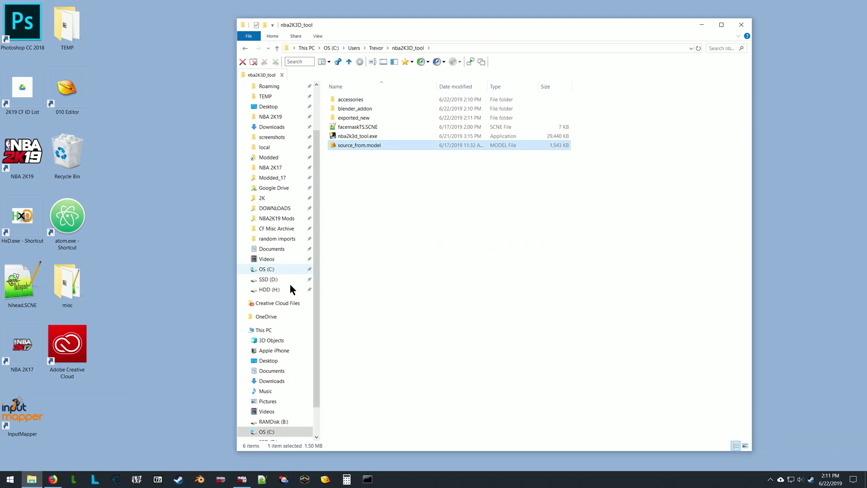
pyautogui.click(274, 209)
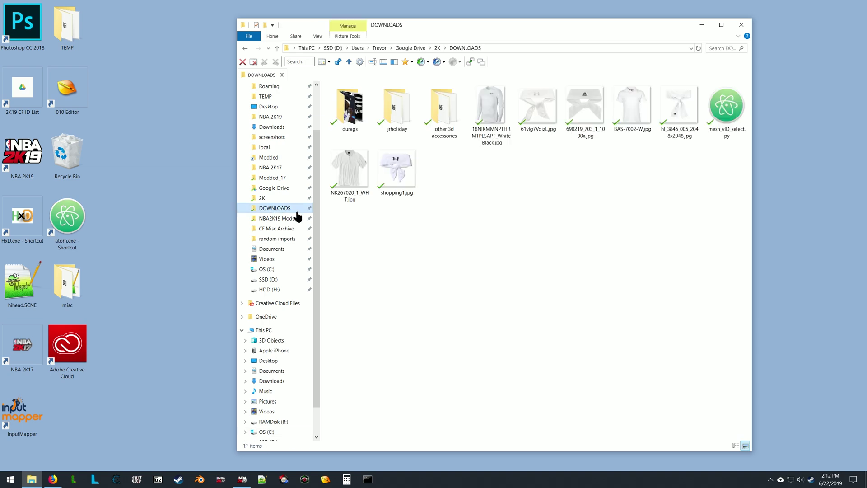
pyautogui.doubleClick(400, 105)
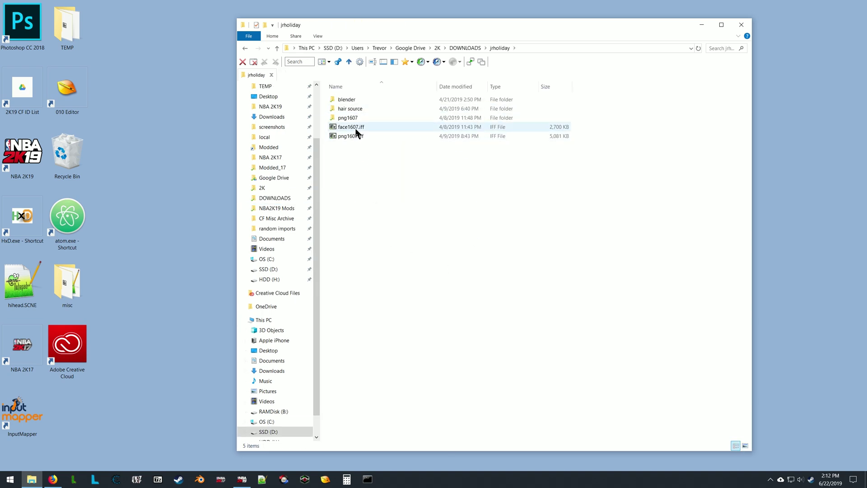
pyautogui.click(349, 118)
pyautogui.doubleClick(349, 119)
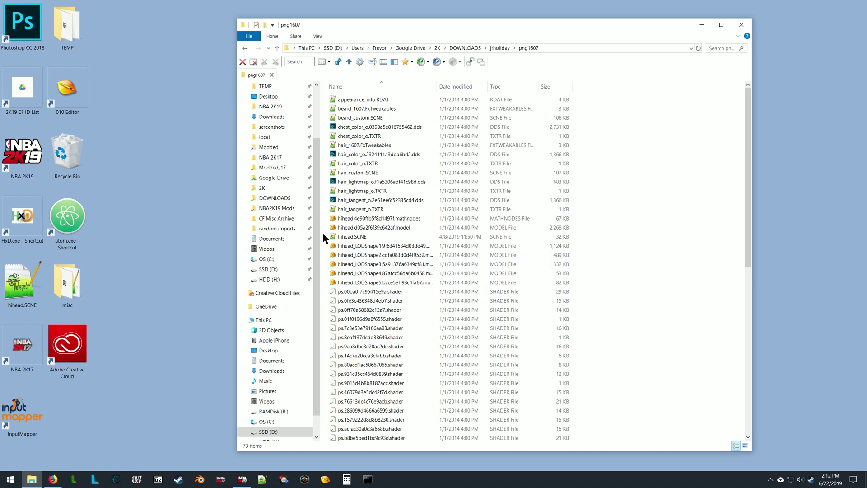
pyautogui.moveTo(324, 233); pyautogui.dragTo(350, 229)
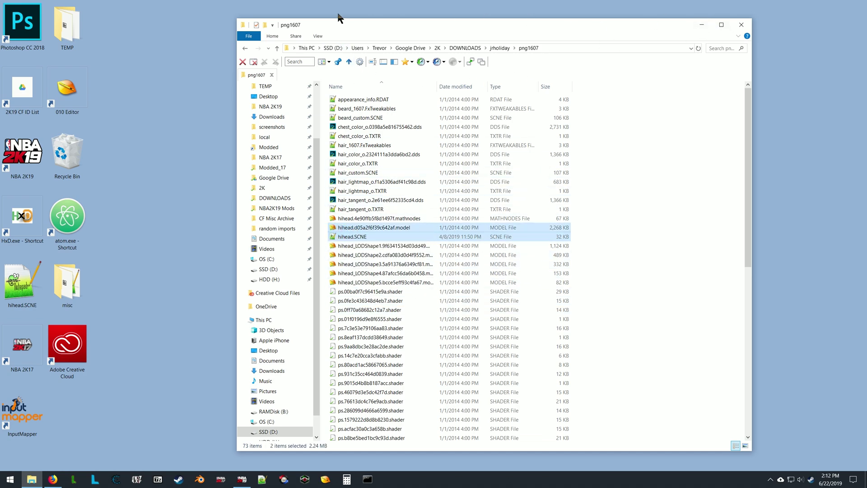
pyautogui.click(244, 48)
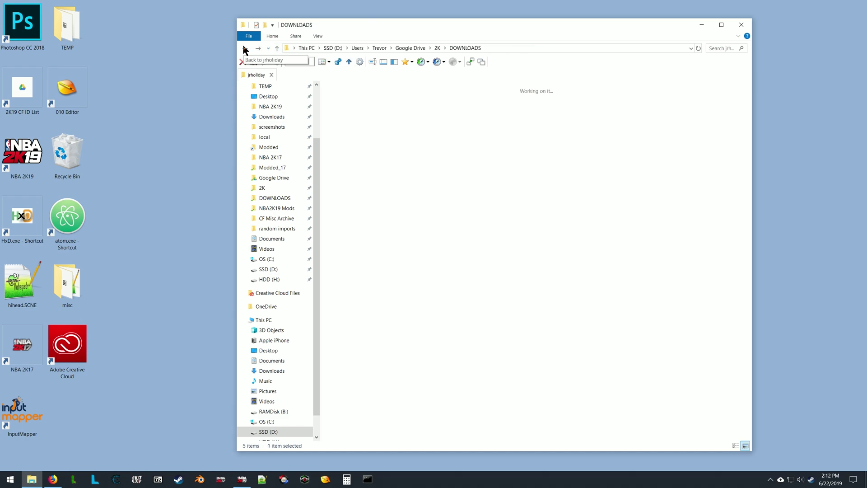
pyautogui.click(243, 47)
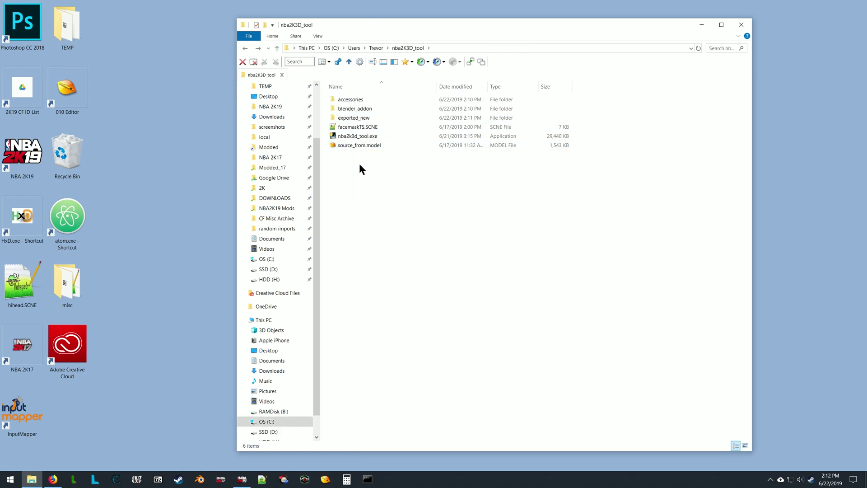
pyautogui.hotkey('ctrl', 'v')
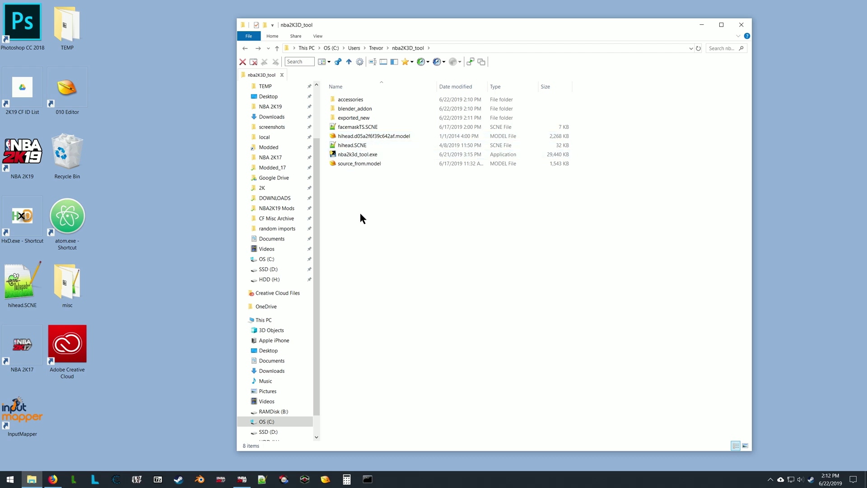
# - Open facemaskTS.SCNE and hihead.SCNE together in Notepad++ and go to the beginning of hihead.SCNE
pyautogui.click(343, 145)
pyautogui.keyDown('ctrl'); pyautogui.click(336, 127); pyautogui.keyUp('ctrl')
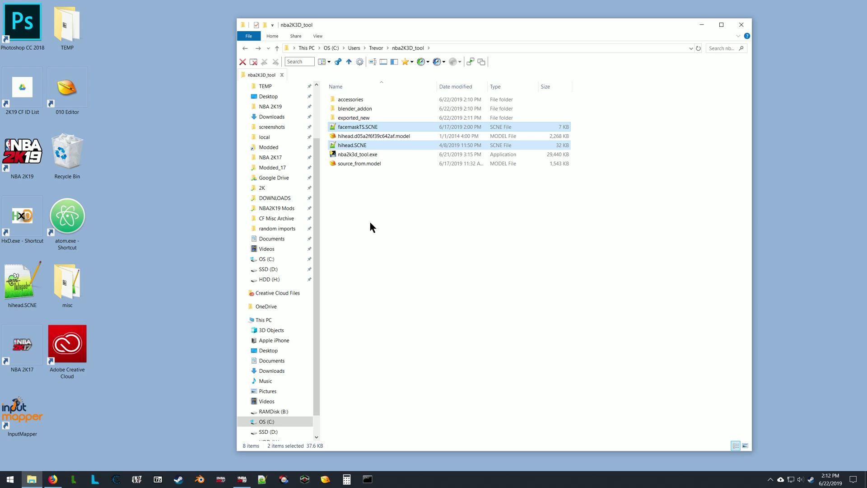
pyautogui.press('Return')
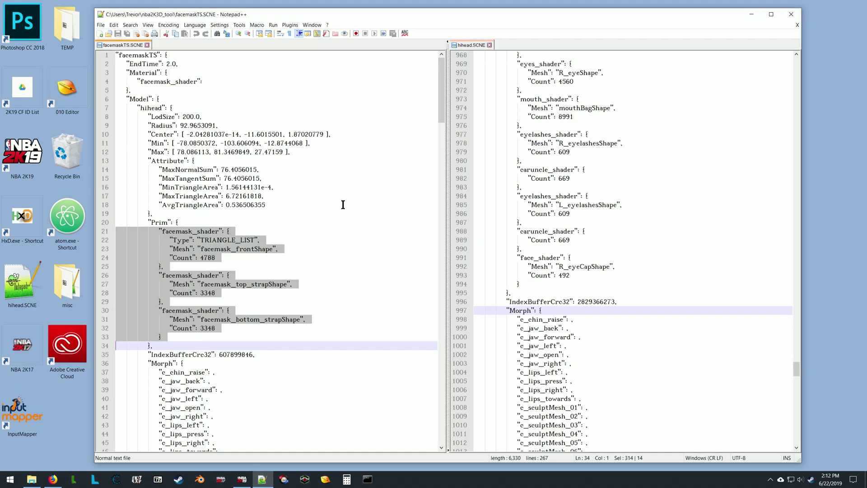
pyautogui.click(189, 169)
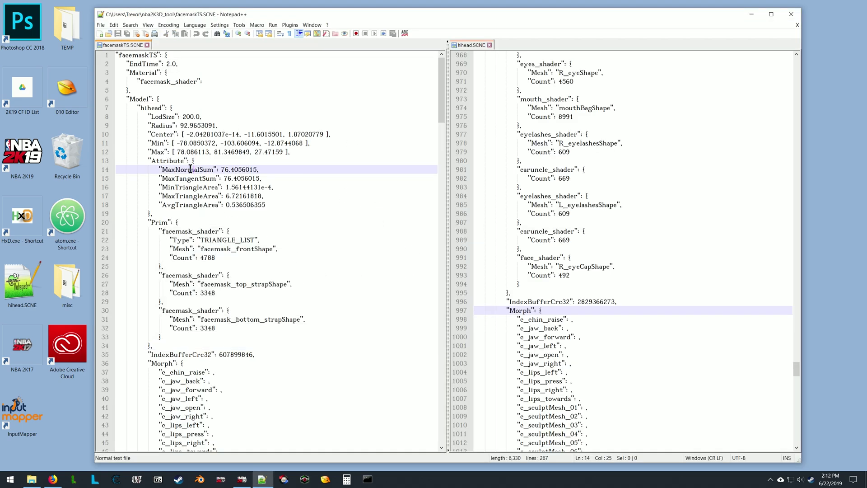
pyautogui.click(594, 178)
pyautogui.hotkey('ctrl', 'Home')
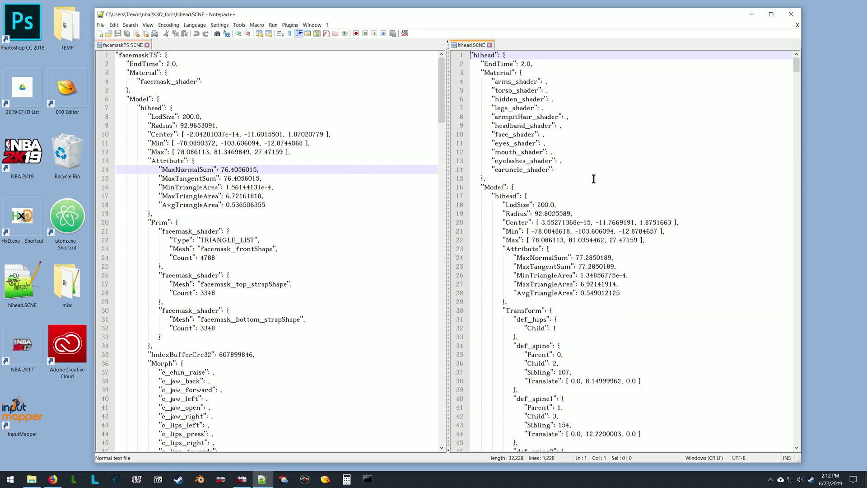
# - Copy the facemask_shader line into hihead.SCNE's Material block below caruncle_shader, adding a comma after the caruncle_shader entry
pyautogui.click(104, 82)
pyautogui.hotkey('ctrl', 'c')
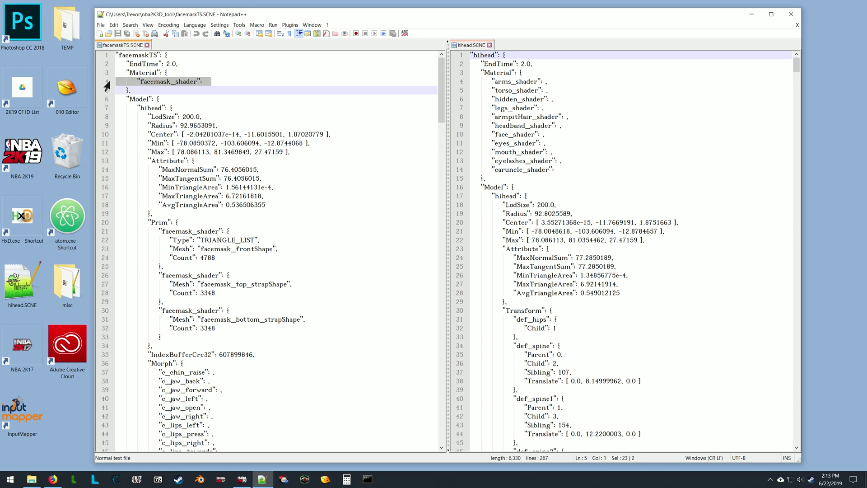
pyautogui.click(565, 171)
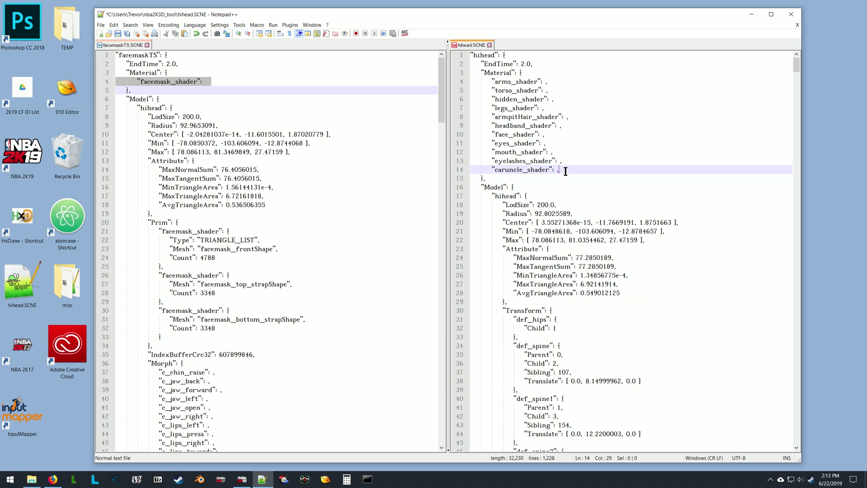
pyautogui.press('Return')
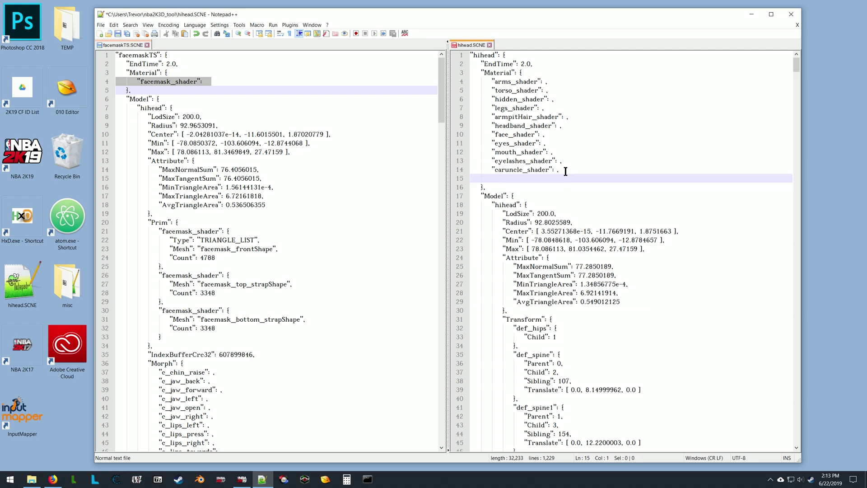
pyautogui.click(456, 179)
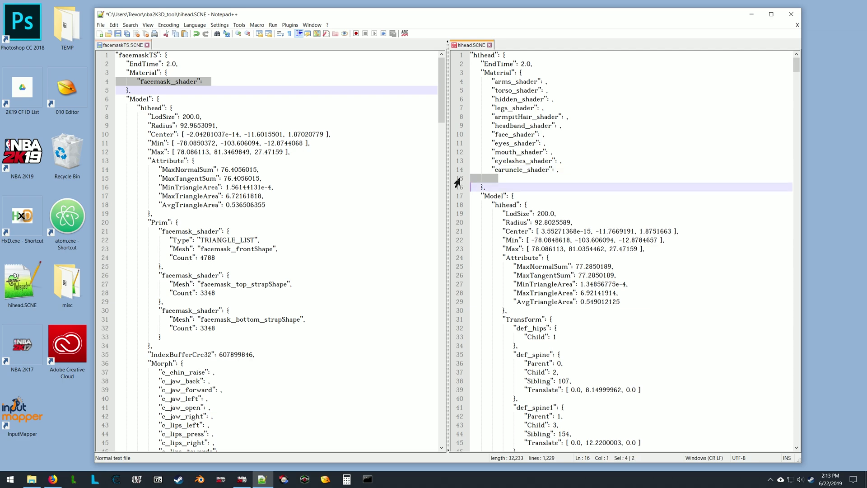
pyautogui.hotkey('ctrl', 'v')
pyautogui.click(565, 179)
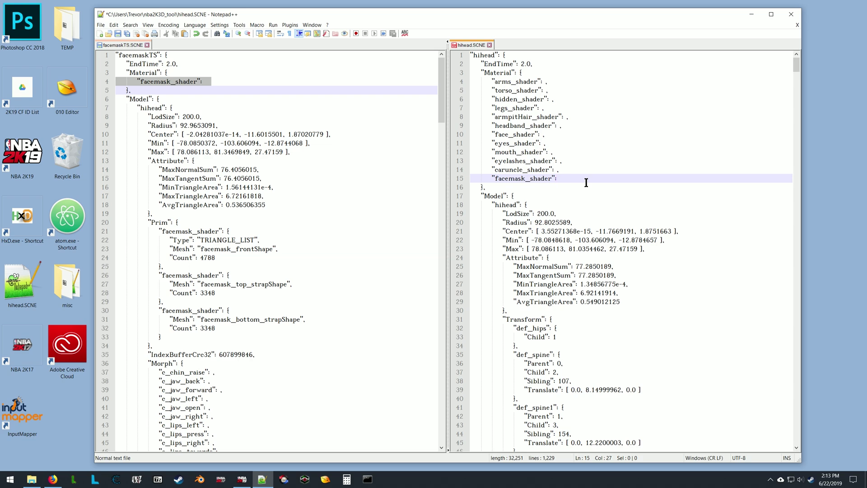
# - Check the line endings of the eyelashes_shader, caruncle_shader and facemask_shader entries in hihead.SCNE's Material block for correct comma placement
pyautogui.click(564, 169)
pyautogui.click(566, 161)
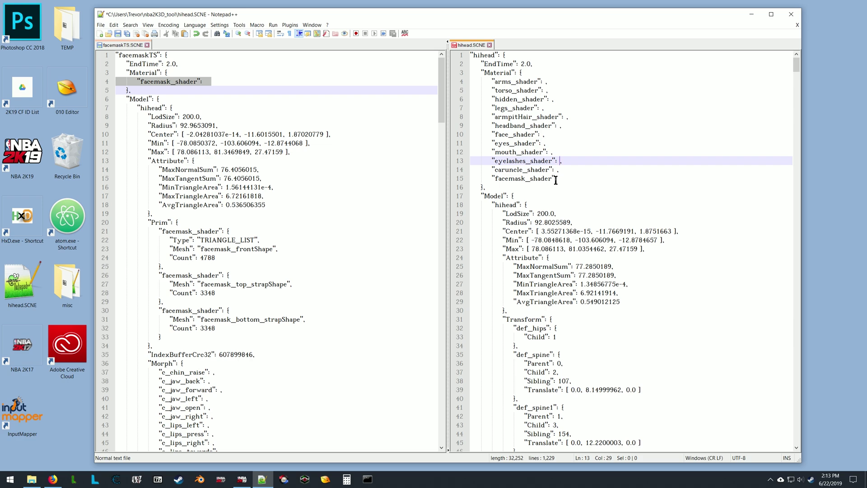
pyautogui.click(556, 180)
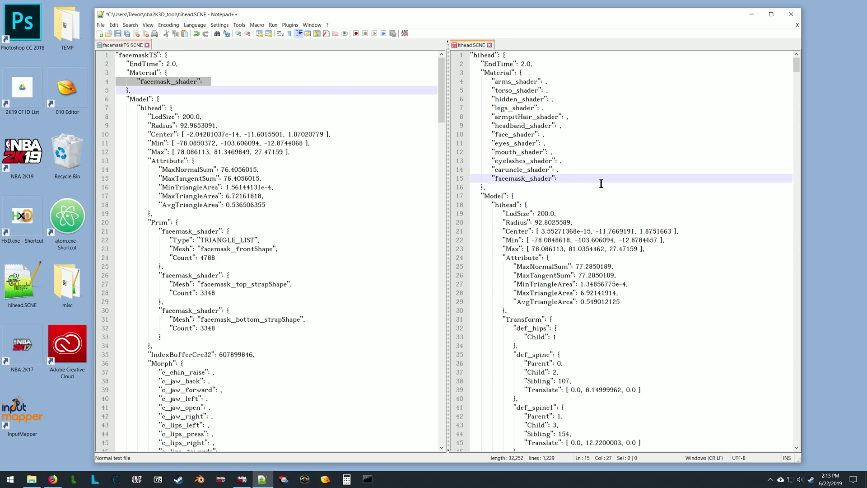
pyautogui.click(570, 169)
pyautogui.click(569, 161)
pyautogui.click(561, 180)
pyautogui.click(570, 170)
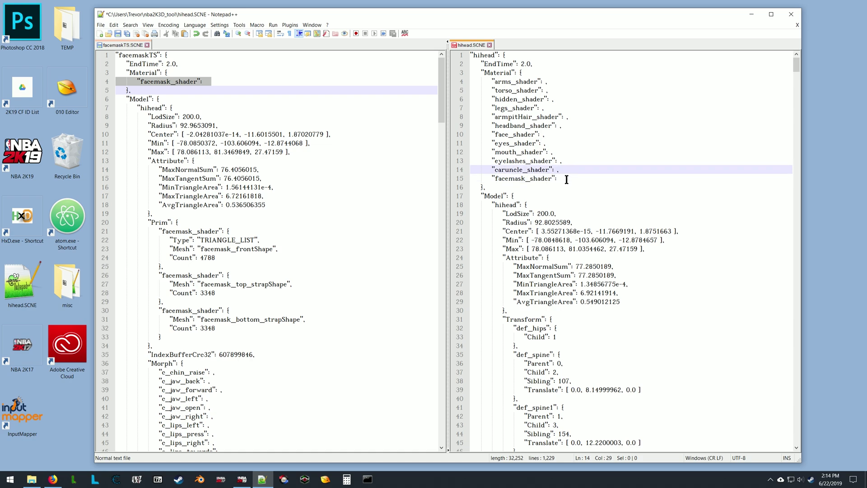
pyautogui.click(566, 178)
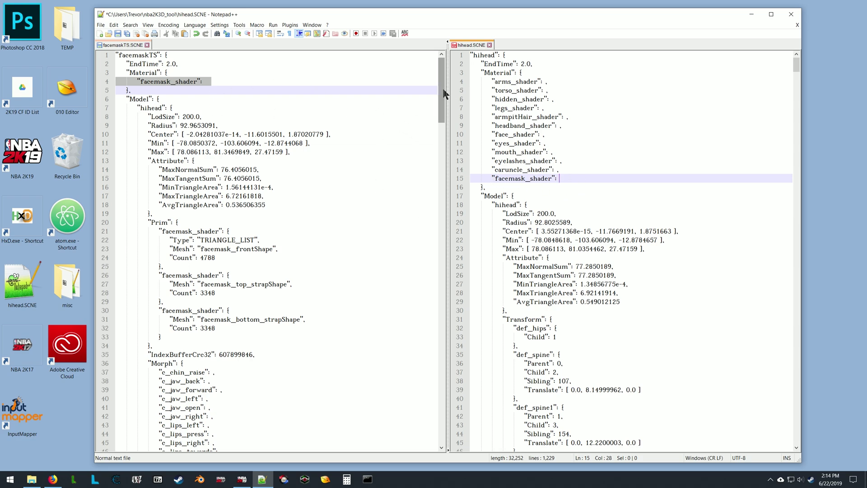
# - Copy the three facemask_shader entries from the Prim block of facemaskTS.SCNE
pyautogui.moveTo(442, 92); pyautogui.dragTo(455, 357)
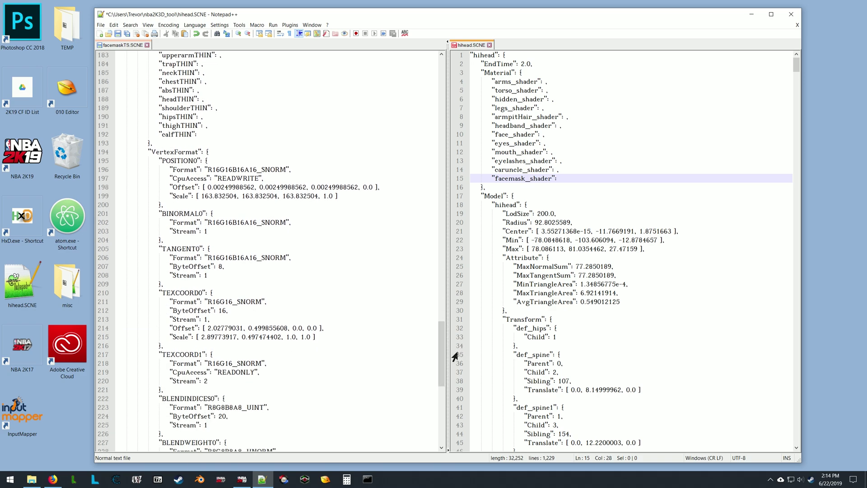
pyautogui.moveTo(441, 320); pyautogui.dragTo(440, 184)
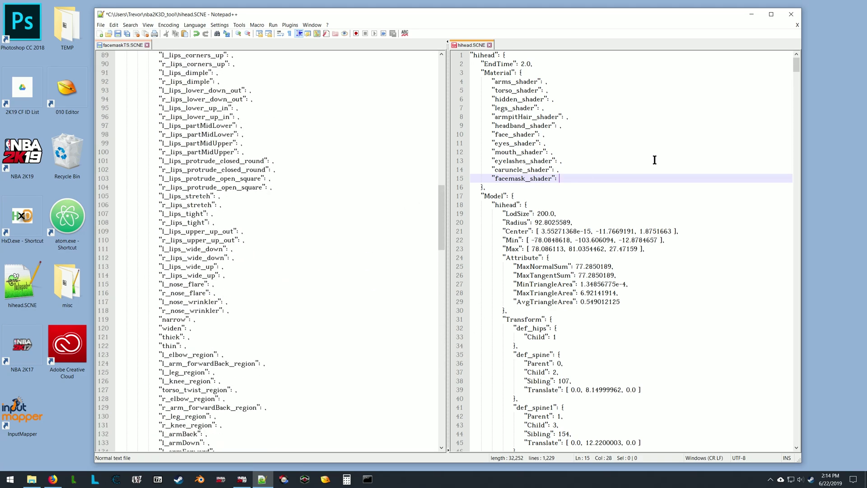
pyautogui.scroll(-8, 655, 160)
pyautogui.moveTo(798, 72); pyautogui.dragTo(812, 370)
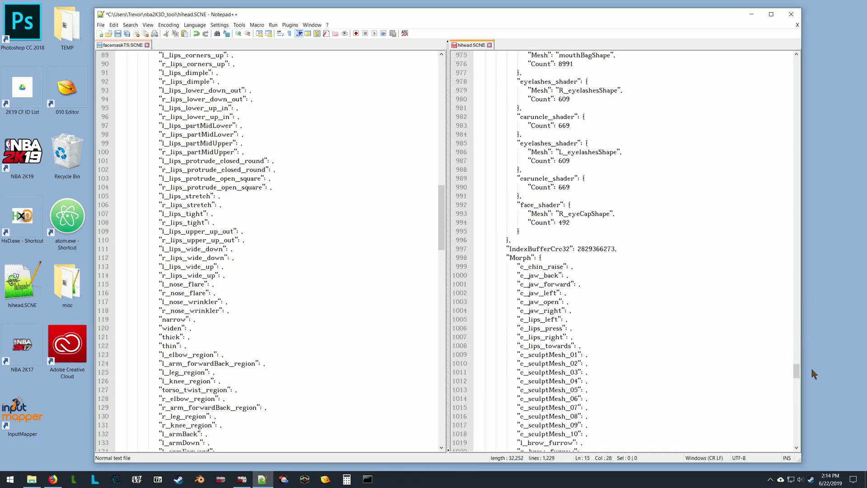
pyautogui.moveTo(438, 206); pyautogui.dragTo(415, 95)
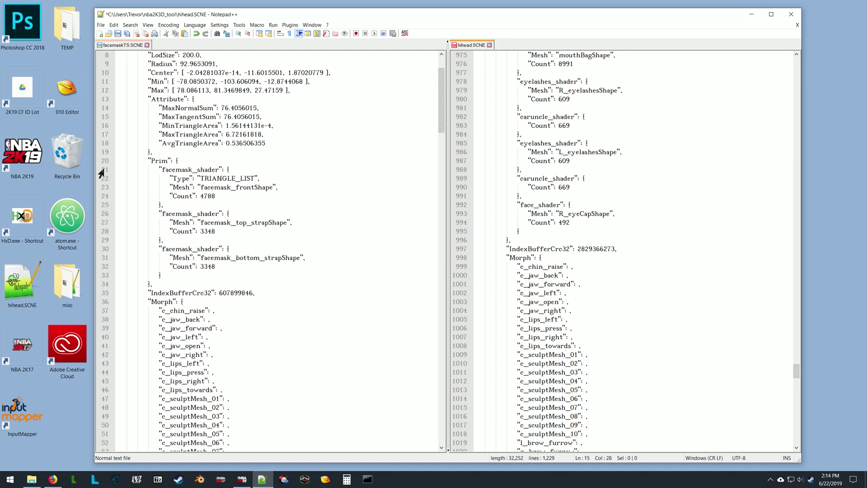
pyautogui.moveTo(103, 173); pyautogui.dragTo(110, 276)
pyautogui.hotkey('ctrl', 'c')
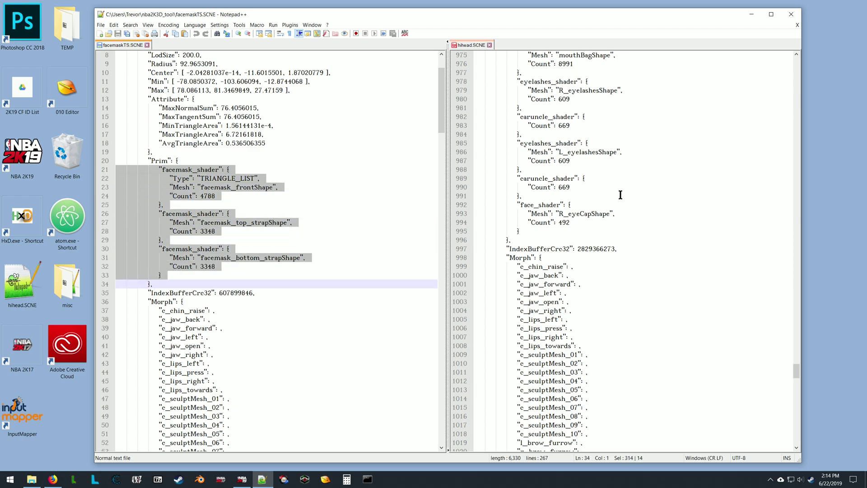
# - Add a comma after the R_eyeCapShape face_shader entry in hihead.SCNE's Prim block and paste the facemask_shader entries below it
pyautogui.click(531, 232)
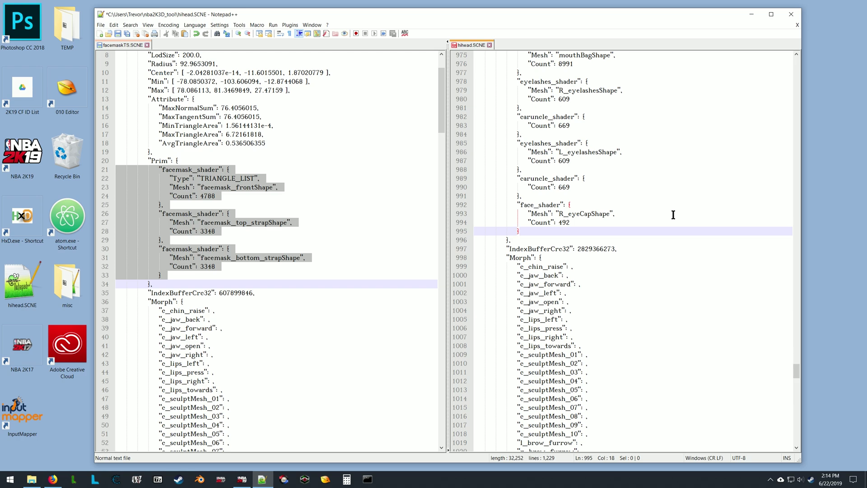
pyautogui.write(',')
pyautogui.press('Return')
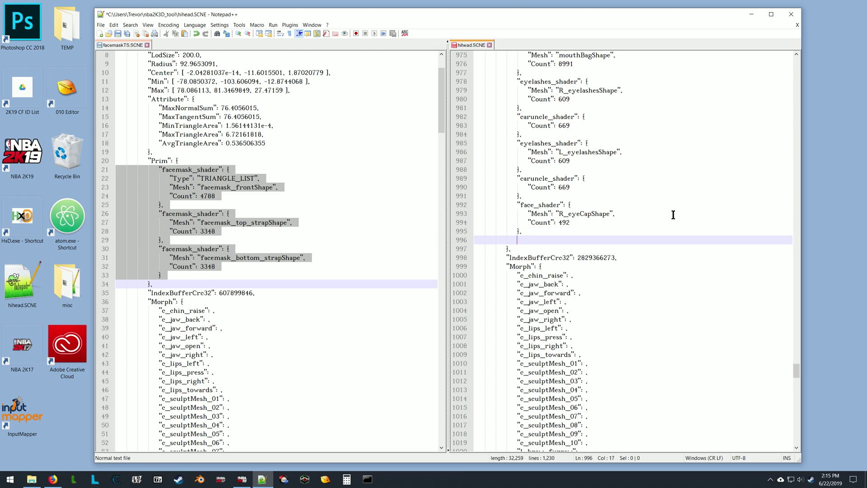
pyautogui.click(457, 241)
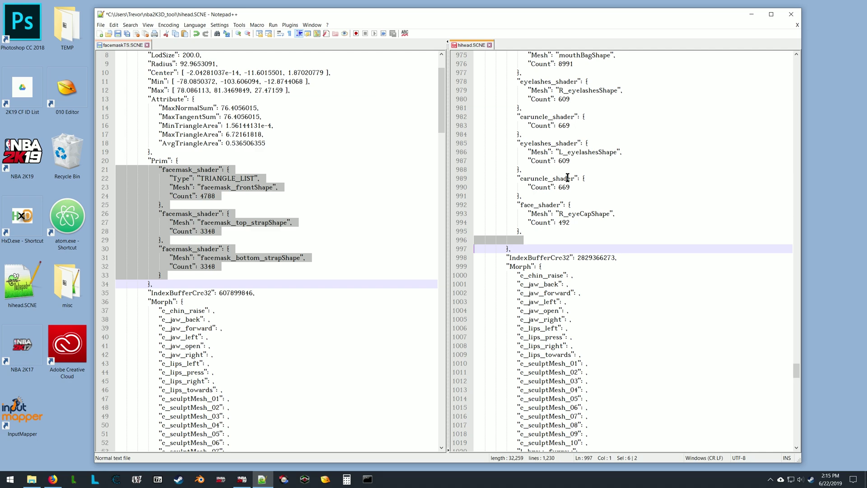
pyautogui.hotkey('ctrl', 'v')
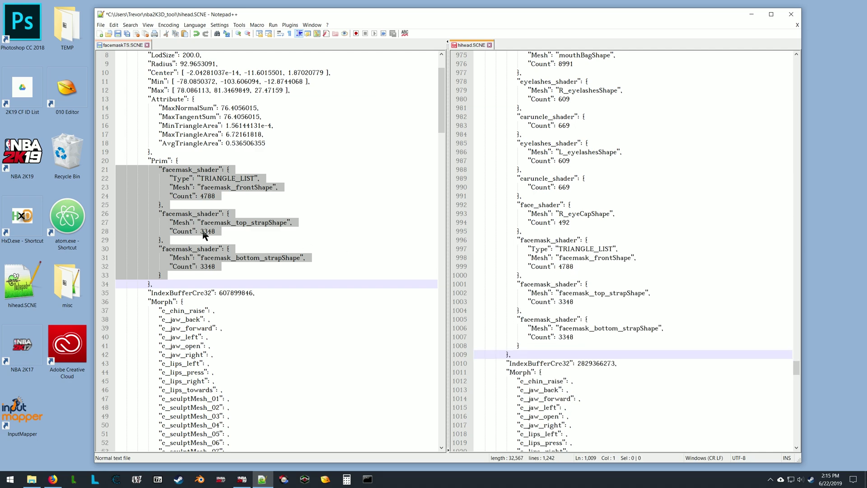
# - Delete the "Type": "TRIANGLE_LIST" line from the facemask_frontShape entry in hihead.SCNE's Prim block
pyautogui.click(459, 250)
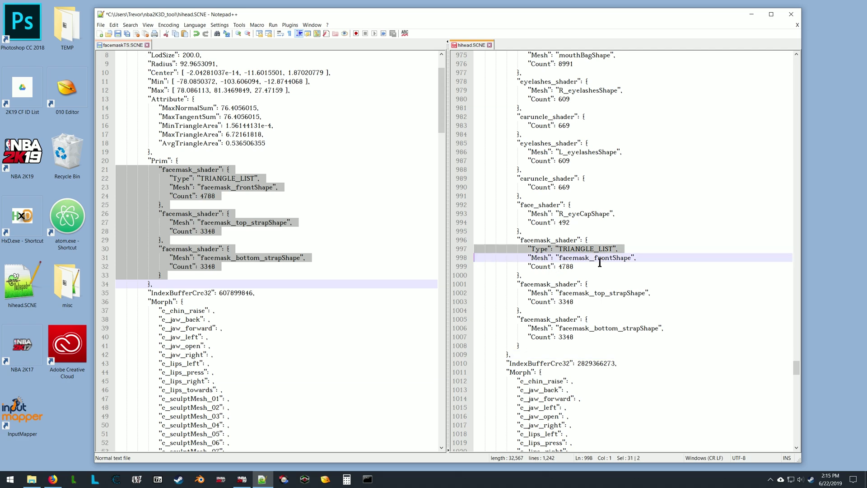
pyautogui.scroll(12, 523, 205)
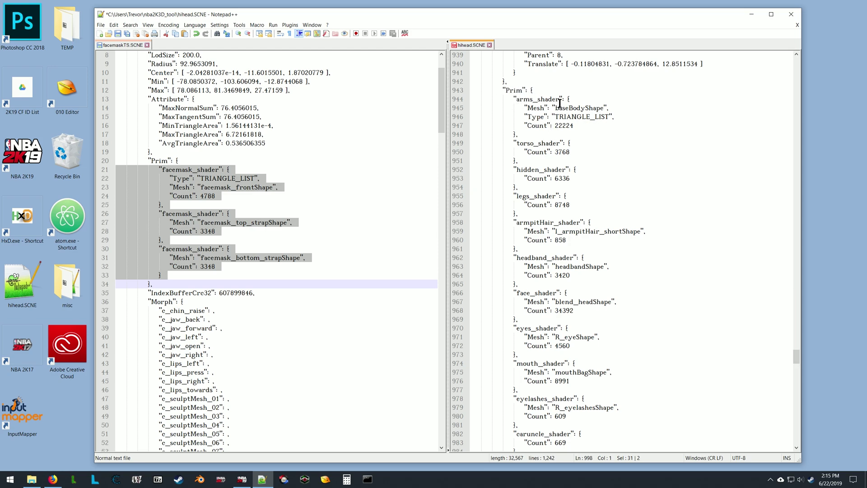
pyautogui.scroll(-9, 561, 142)
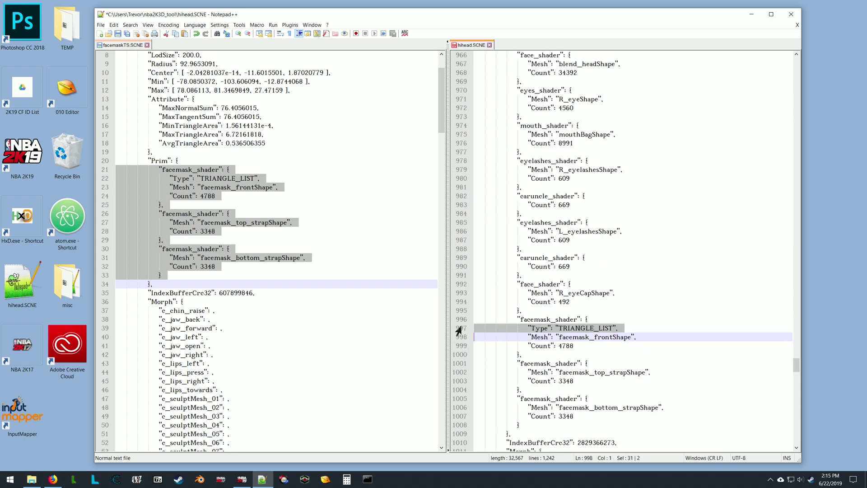
pyautogui.press('Delete')
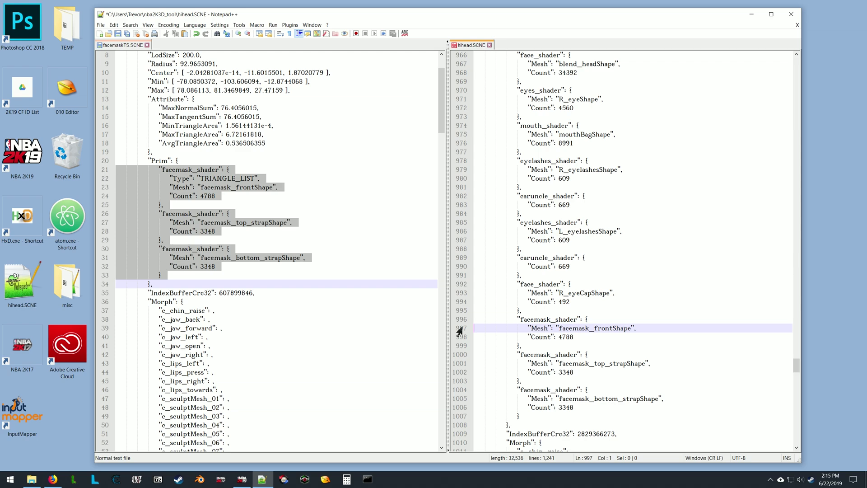
# - Save hihead.SCNE and close Notepad++
pyautogui.scroll(-1, 544, 407)
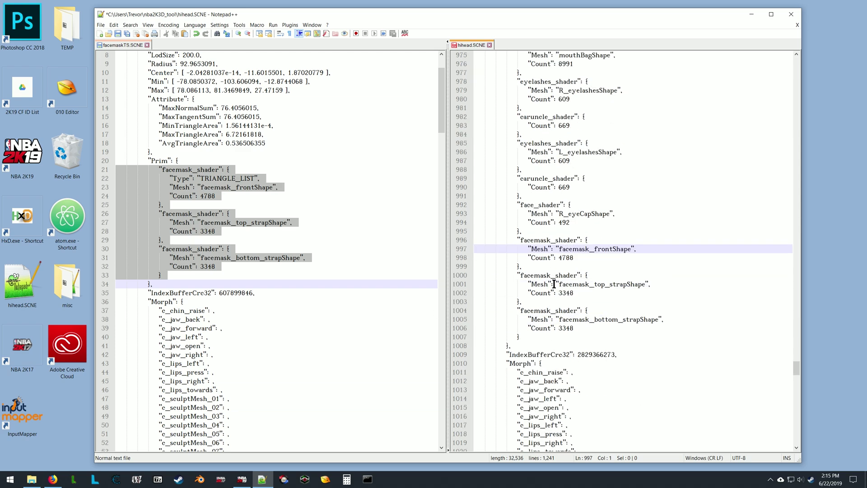
pyautogui.hotkey('ctrl', 's')
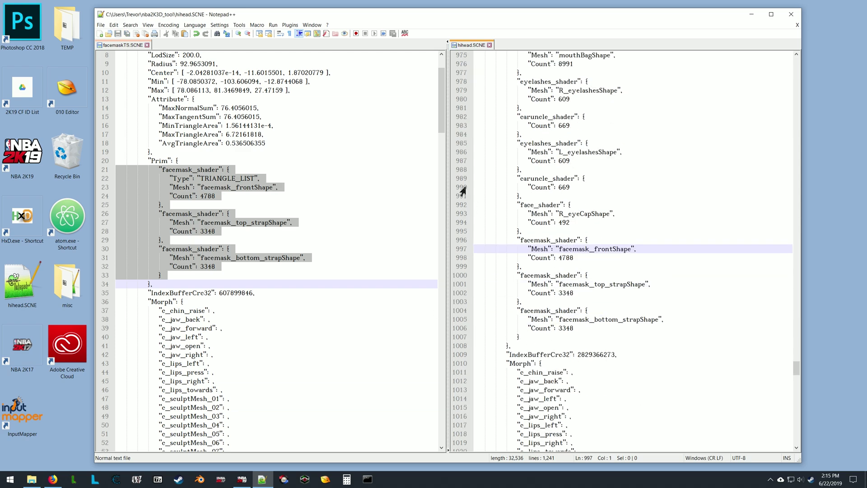
pyautogui.click(791, 14)
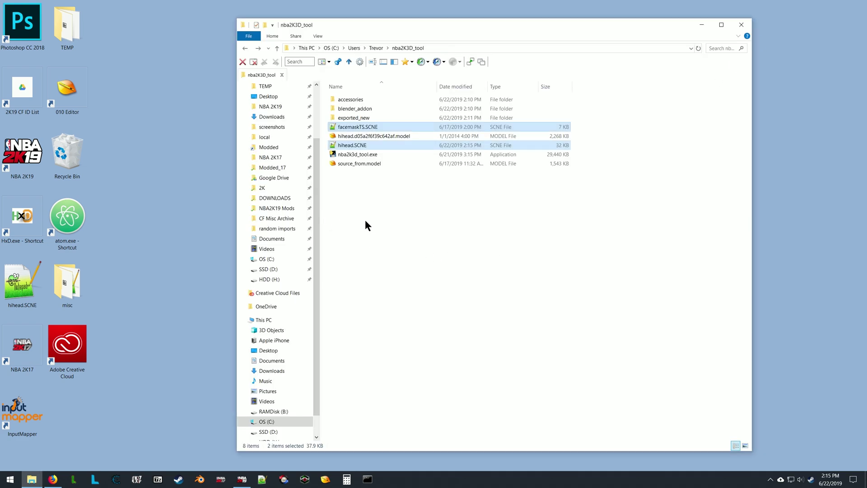
# - Run nba2k3d_tool.exe, submit the model geometry data with both boxes left empty, and exit the tool once it completes
pyautogui.doubleClick(333, 154)
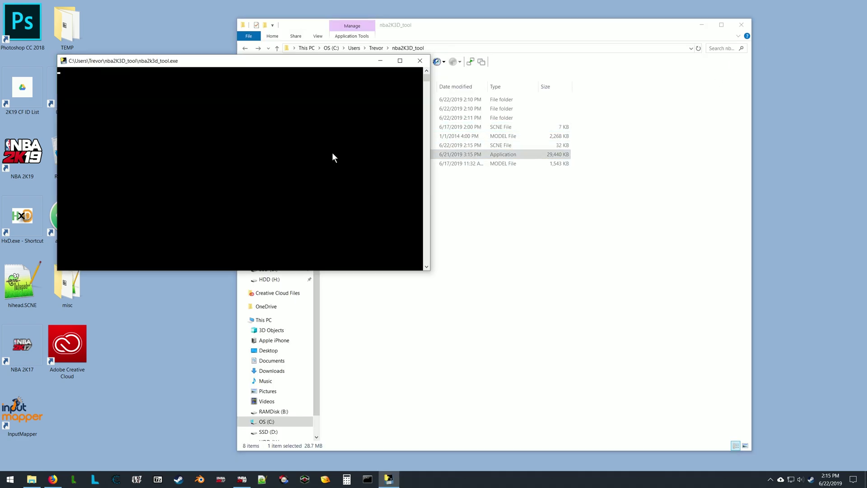
pyautogui.moveTo(294, 61); pyautogui.dragTo(292, 39)
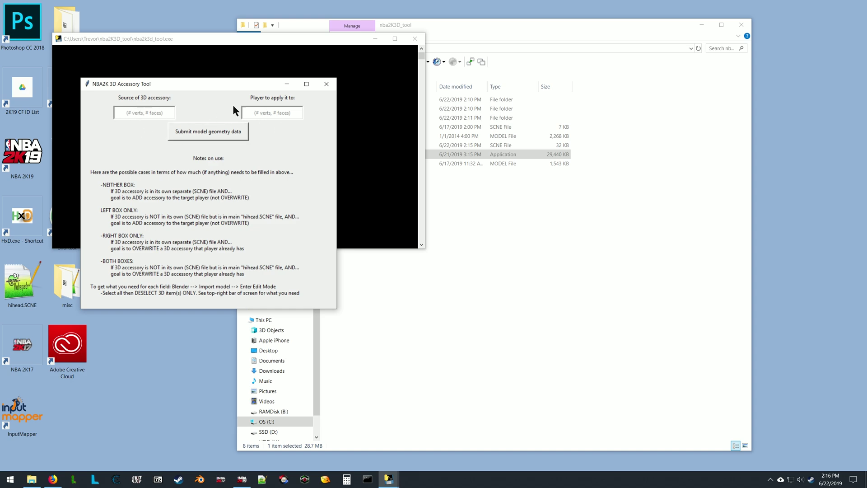
pyautogui.click(208, 132)
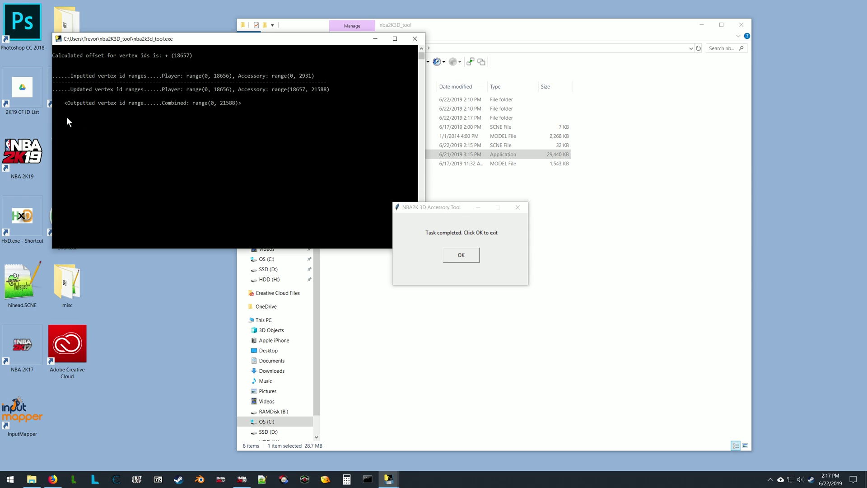
pyautogui.click(461, 255)
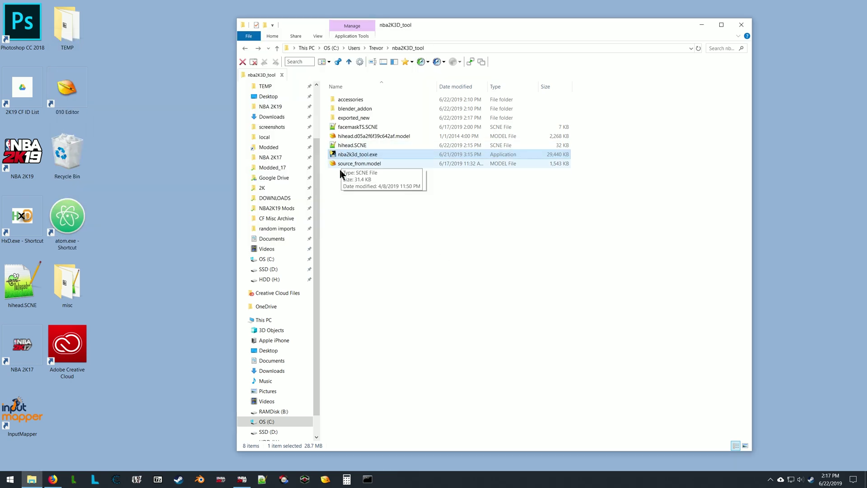
# - Copy the edited hihead.SCNE from the nba2K3D_tool folder into the exported_new folder
pyautogui.click(383, 178)
pyautogui.click(333, 147)
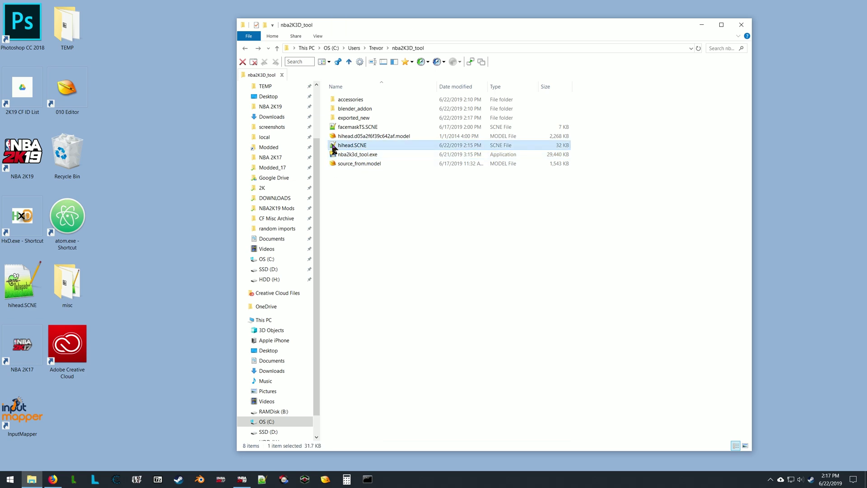
pyautogui.moveTo(334, 148); pyautogui.dragTo(344, 120)
# - Compare the file size of the hihead model in exported_new with the original model in the nba2K3D_tool folder
pyautogui.doubleClick(377, 117)
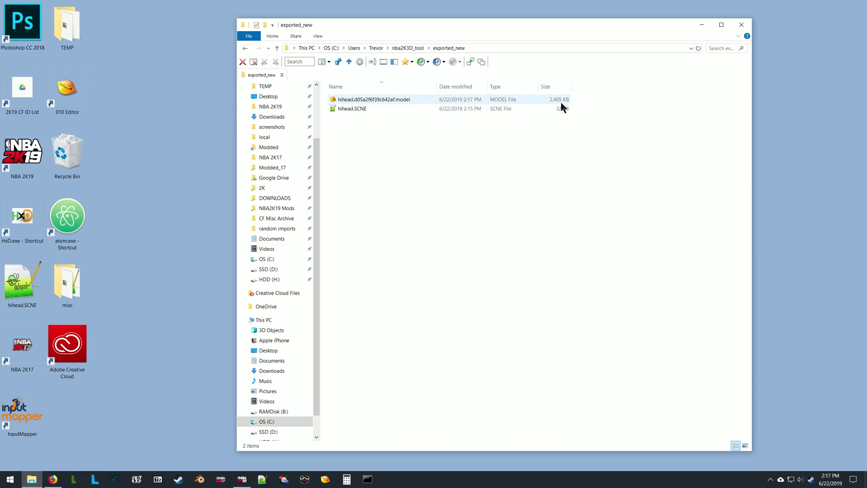
pyautogui.click(277, 47)
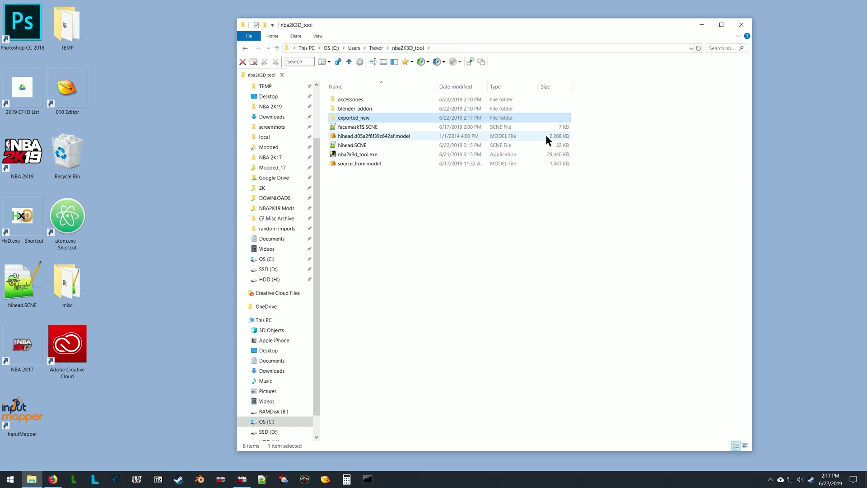
pyautogui.doubleClick(332, 118)
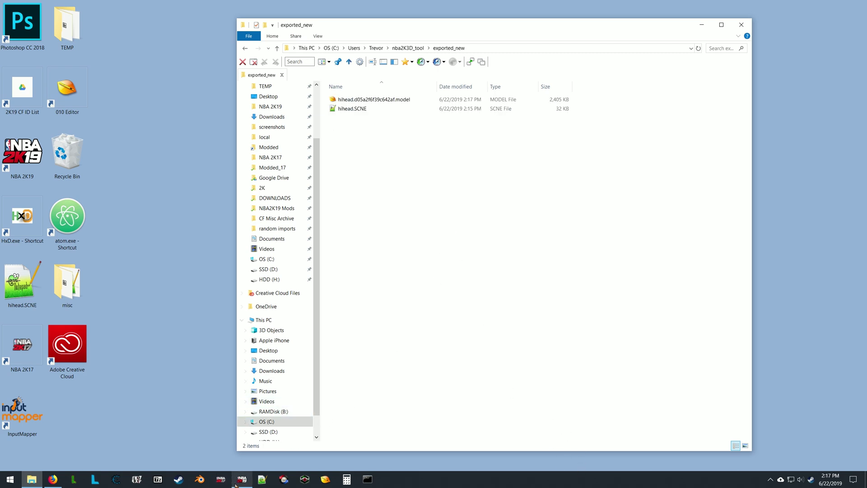
# - Switch to Blender and import hihead.SCNE from the exported_new folder with the NBA2K19 importer
pyautogui.click(201, 482)
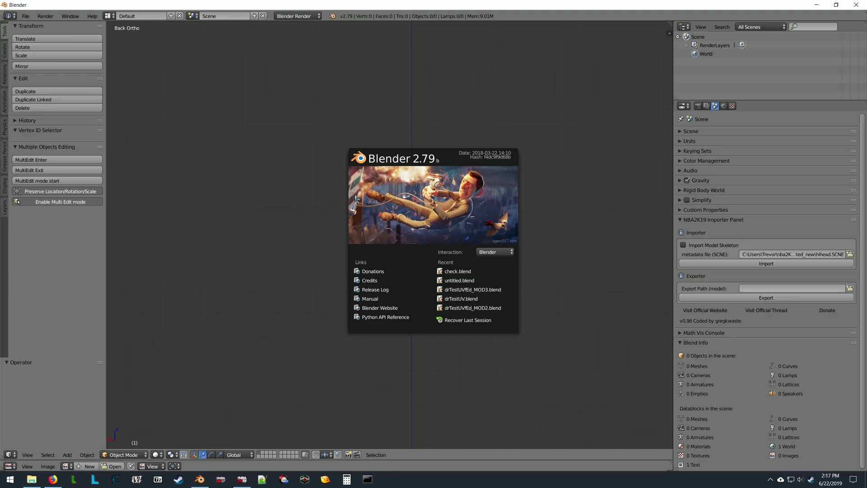
pyautogui.click(785, 81)
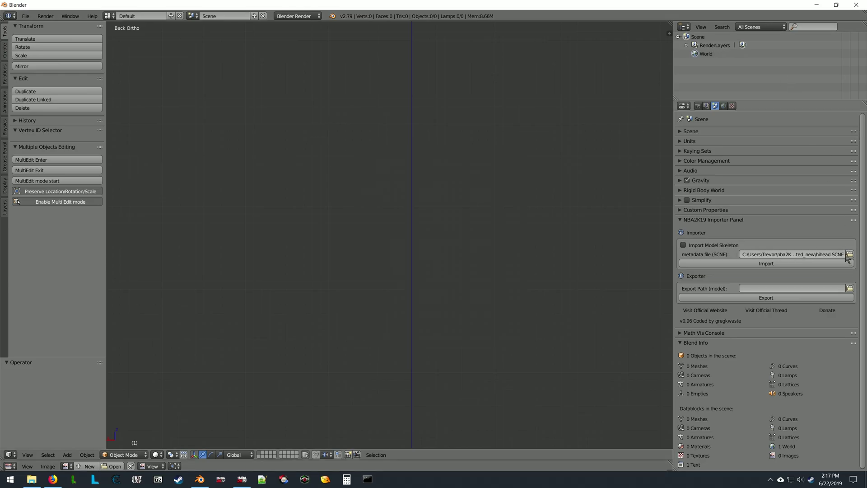
pyautogui.click(848, 254)
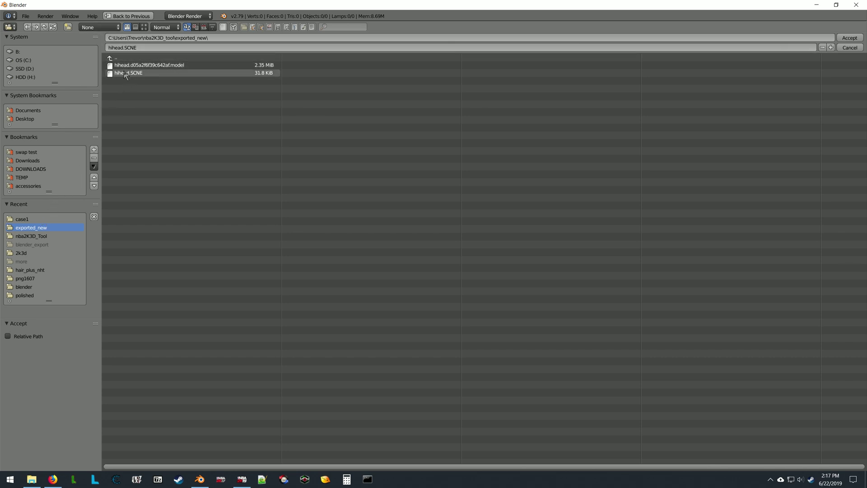
pyautogui.doubleClick(126, 74)
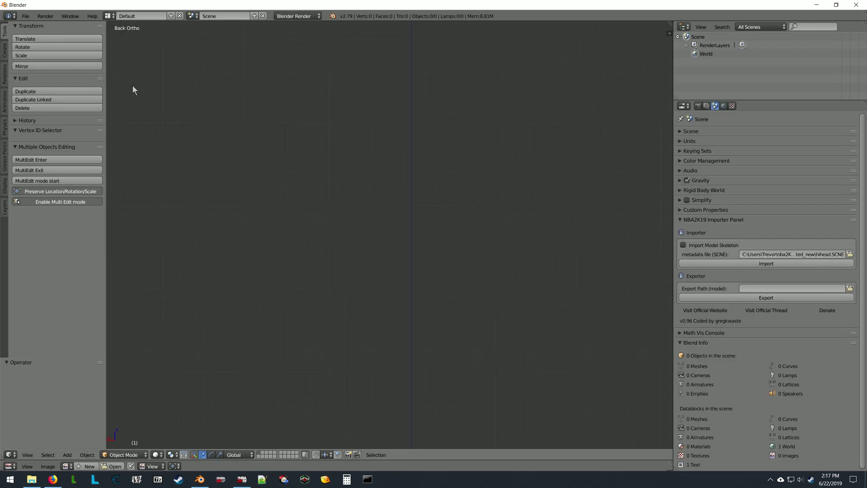
pyautogui.click(767, 267)
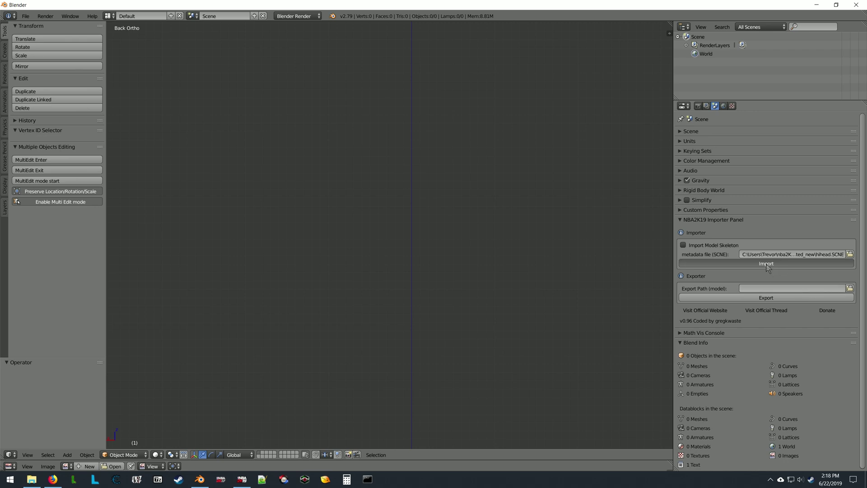
# - Examine the imported hihead model from the side, front and angled views, checking the two-strap facemask's fit on the head
pyautogui.press('KP_3')
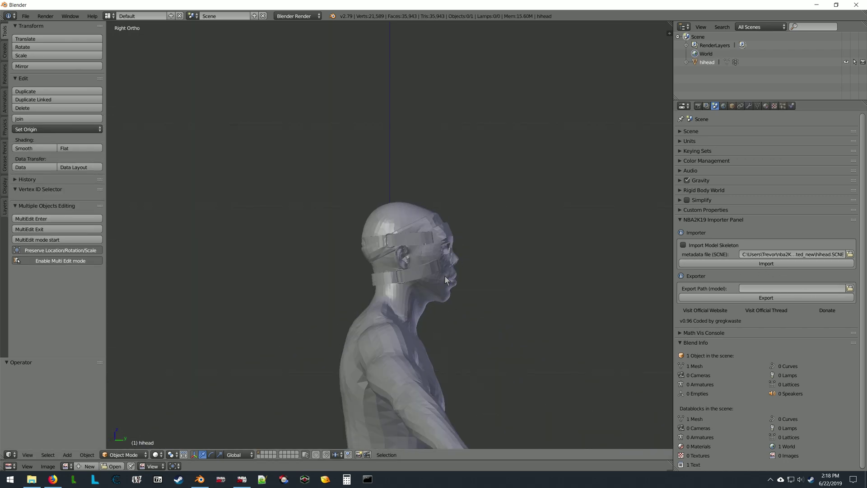
pyautogui.scroll(4, 441, 295)
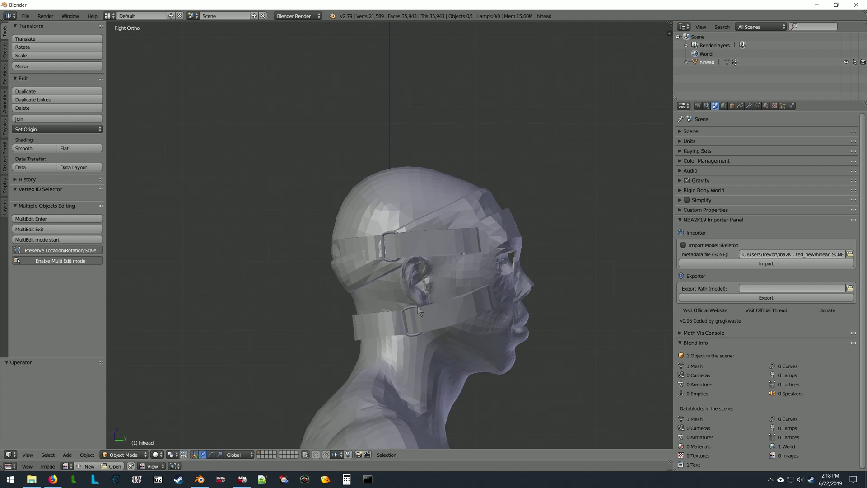
pyautogui.moveTo(419, 311); pyautogui.dragTo(261, 354)
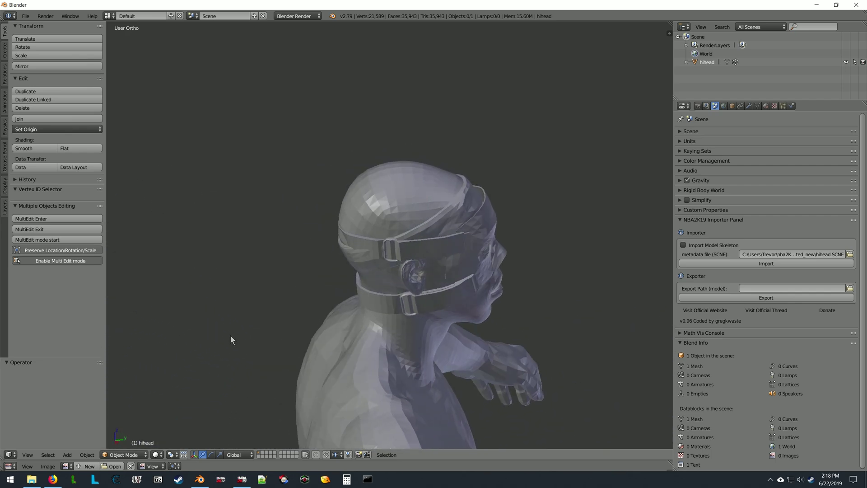
pyautogui.moveTo(229, 335); pyautogui.dragTo(369, 378)
pyautogui.scroll(3, 505, 348)
pyautogui.scroll(-5, 509, 353)
pyautogui.scroll(2, 445, 353)
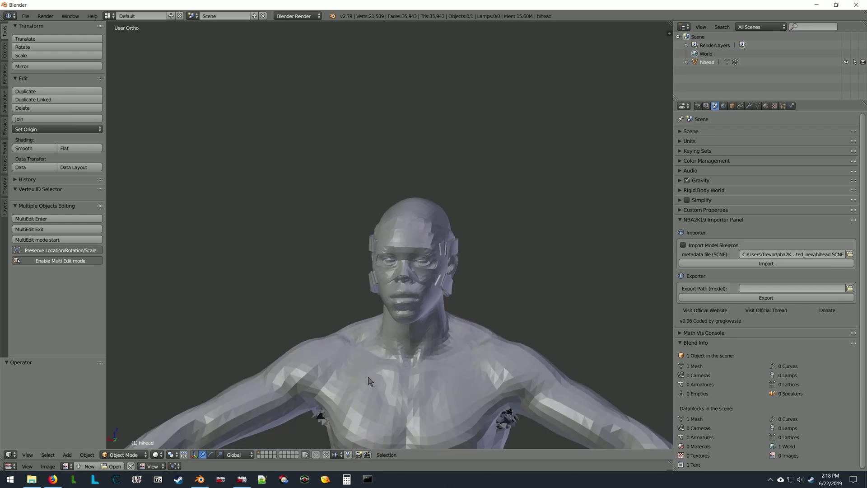
pyautogui.scroll(-3, 369, 380)
pyautogui.scroll(5, 432, 362)
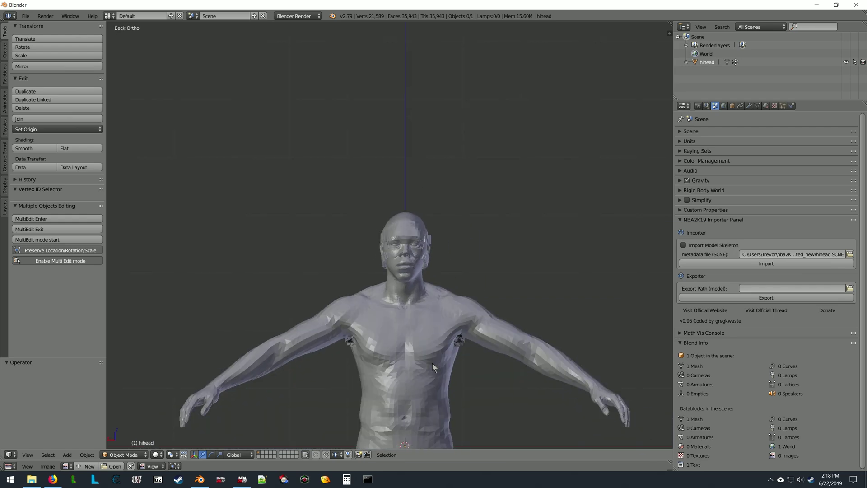
pyautogui.moveTo(432, 362); pyautogui.dragTo(467, 351)
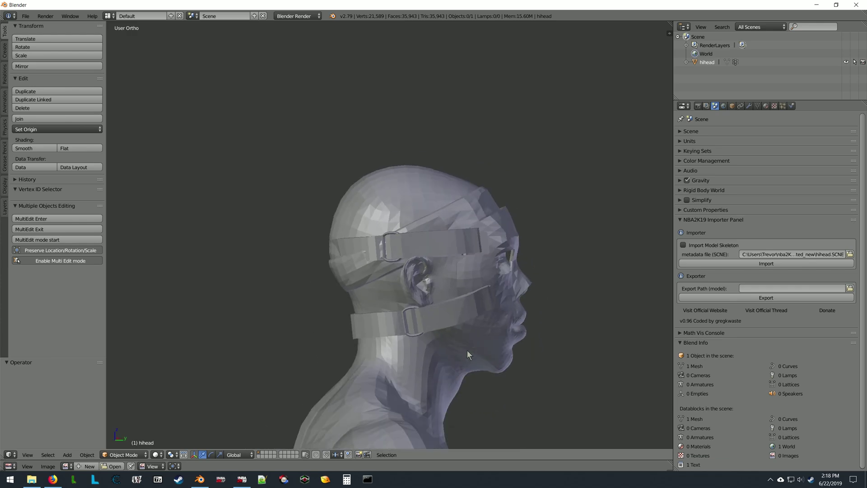
# - Enter Edit Mode on the hihead mesh in right view, clear the selection, and enlarge the mesh's vertex group list
pyautogui.press('KP_3')
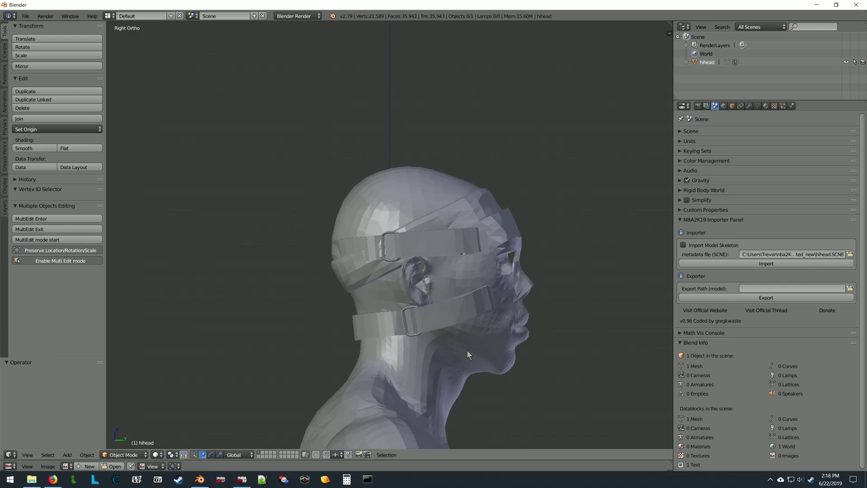
pyautogui.press('ctrl+KP_6')
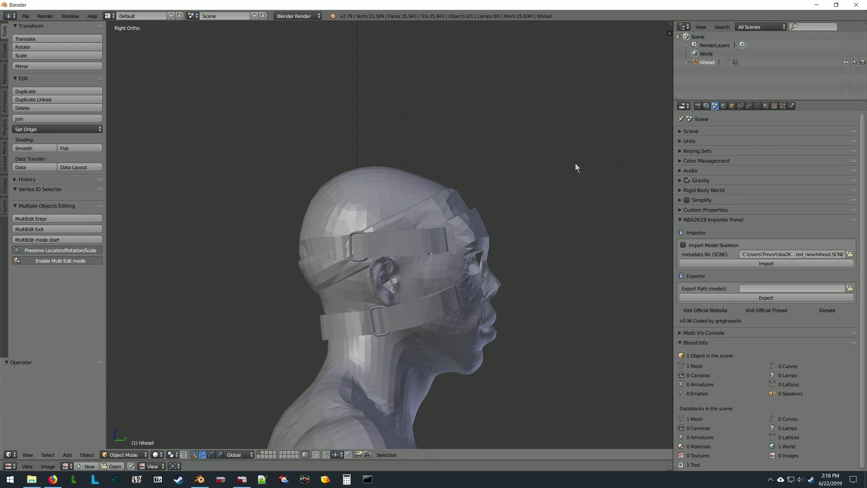
pyautogui.press('Tab')
pyautogui.press('a')
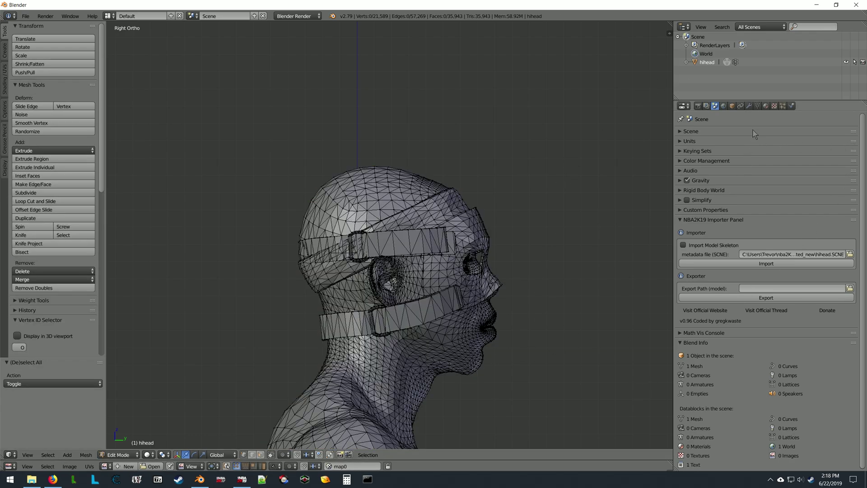
pyautogui.click(758, 107)
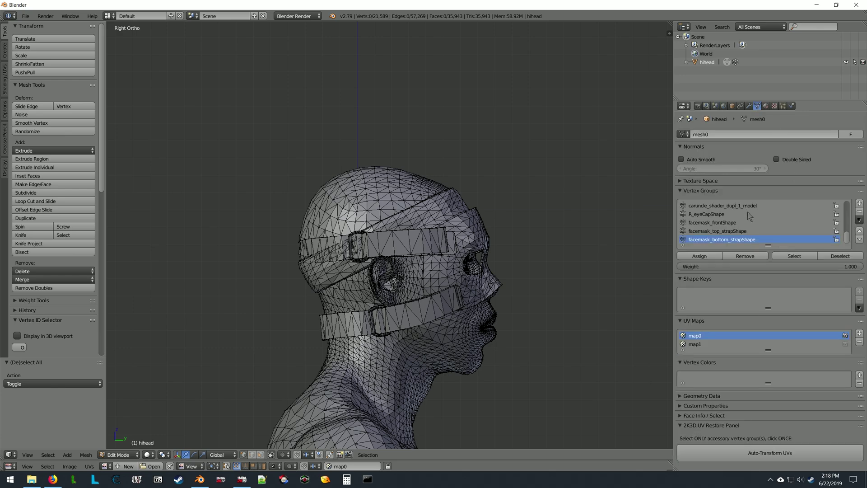
pyautogui.moveTo(768, 245); pyautogui.dragTo(776, 324)
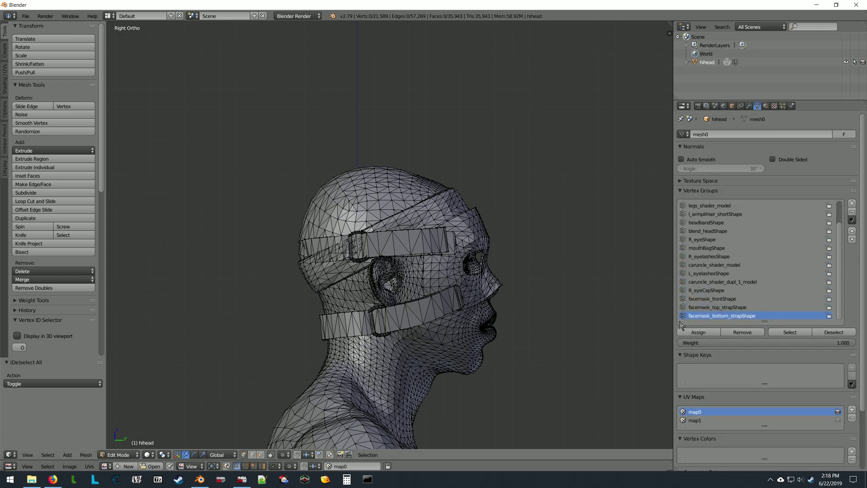
# - Select the vertices of the facemask_frontShape, facemask_top_strapShape and facemask_bottom_strapShape groups together
pyautogui.click(707, 299)
pyautogui.click(790, 332)
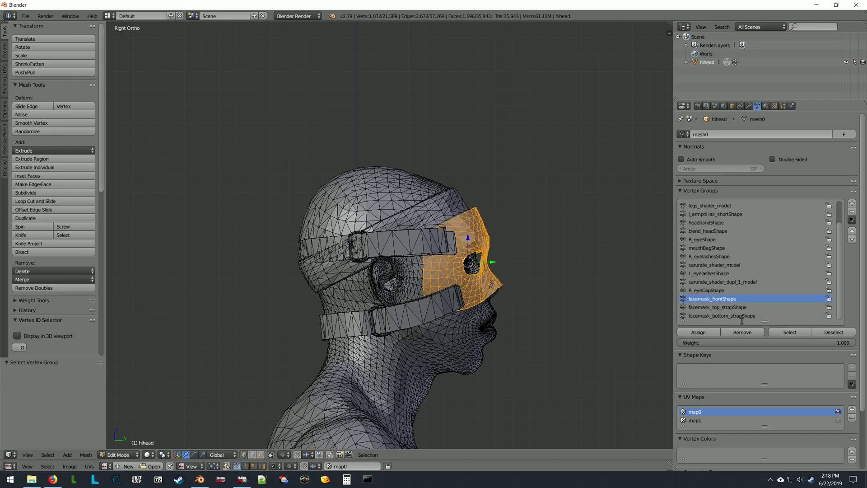
pyautogui.click(722, 308)
pyautogui.click(777, 333)
pyautogui.click(740, 316)
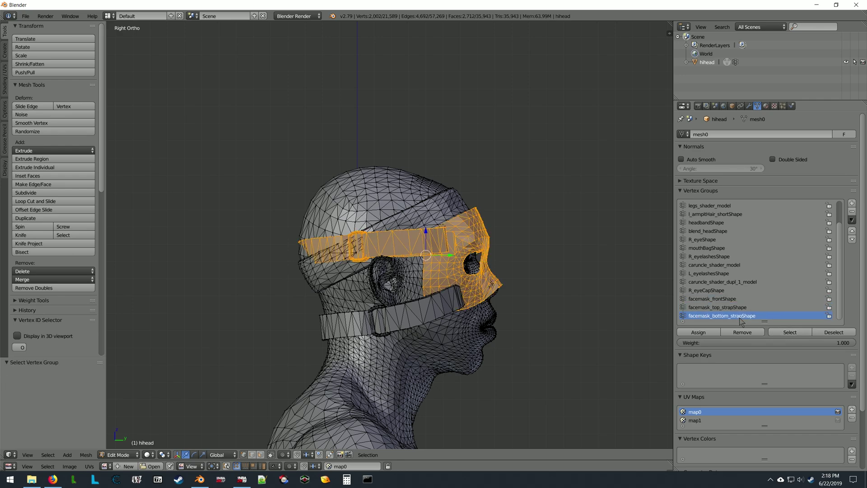
pyautogui.click(790, 332)
pyautogui.scroll(-3, 556, 259)
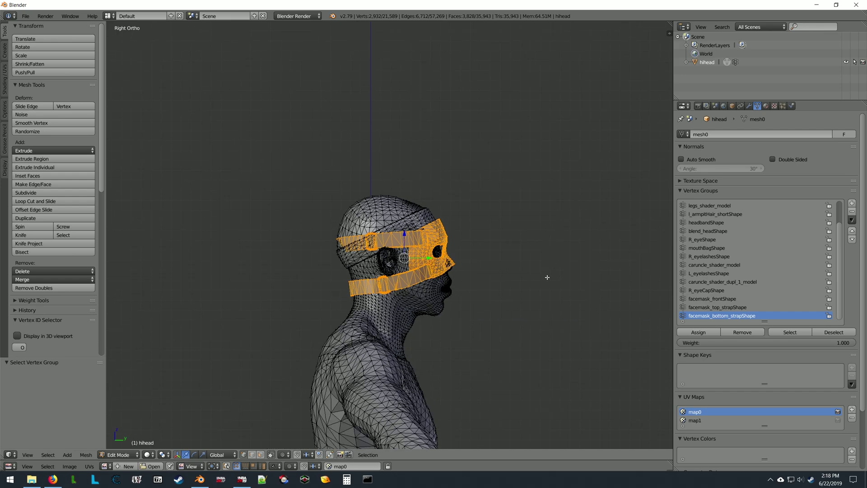
pyautogui.scroll(-3, 513, 260)
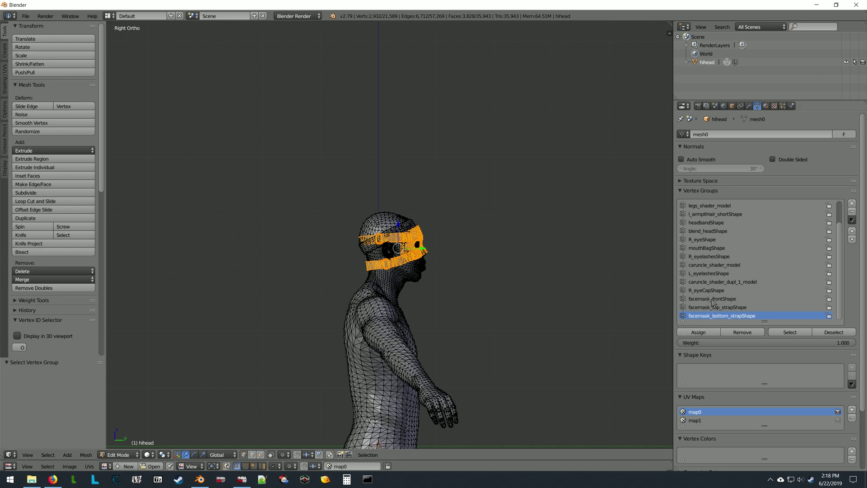
# - Try scaling and moving the mask front and both straps together as one selection
pyautogui.scroll(2, 569, 252)
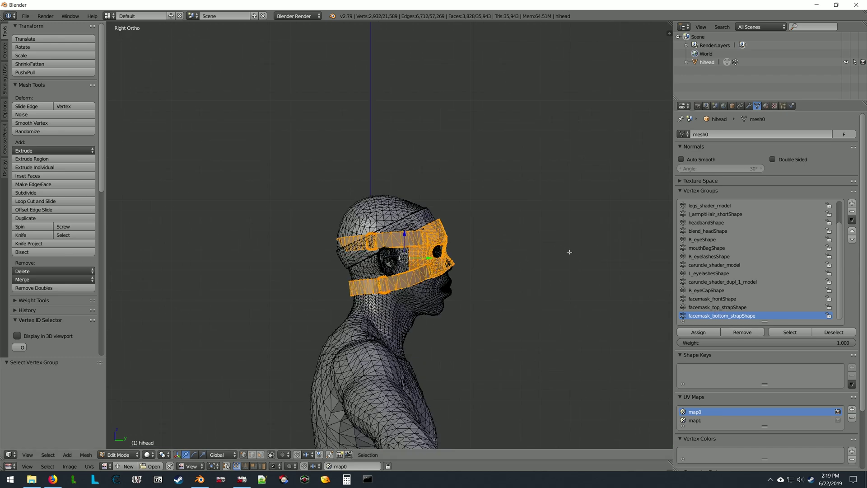
pyautogui.scroll(3, 577, 223)
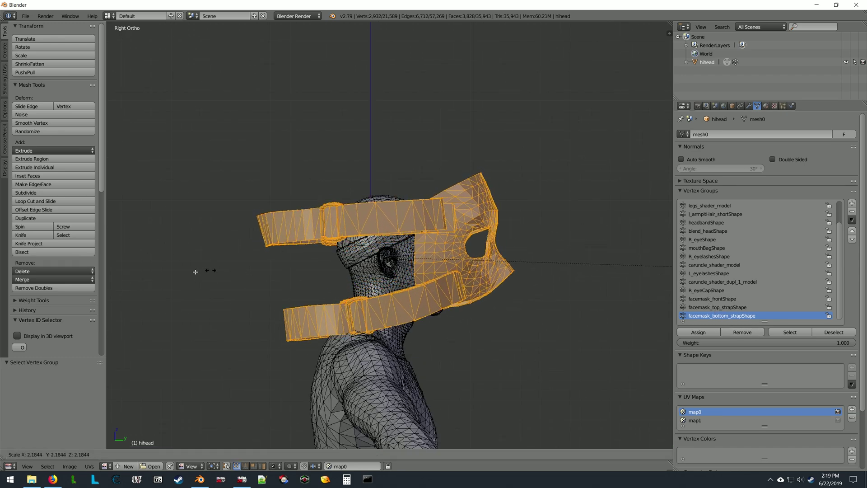
pyautogui.scroll(-3, 201, 269)
pyautogui.hotkey('ctrl', 'z')
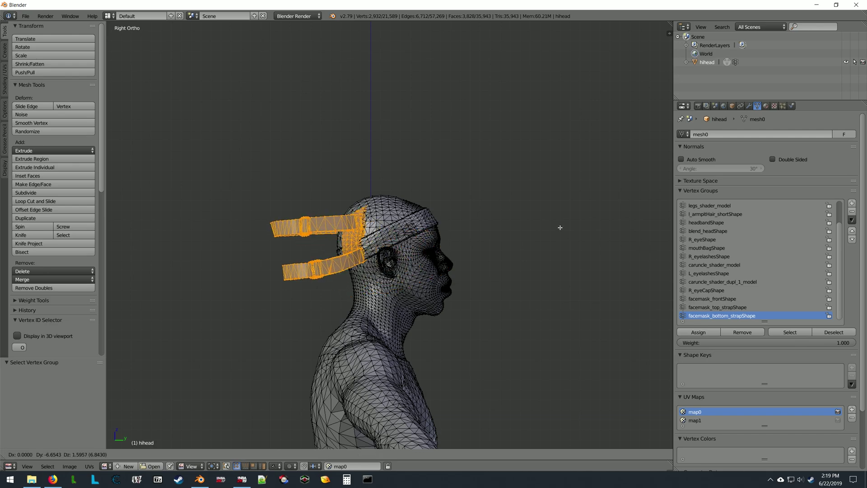
pyautogui.hotkey('ctrl', 'z')
pyautogui.hotkey('ctrl', 'shift', 'z')
pyautogui.hotkey('ctrl', 'shift', 'z')
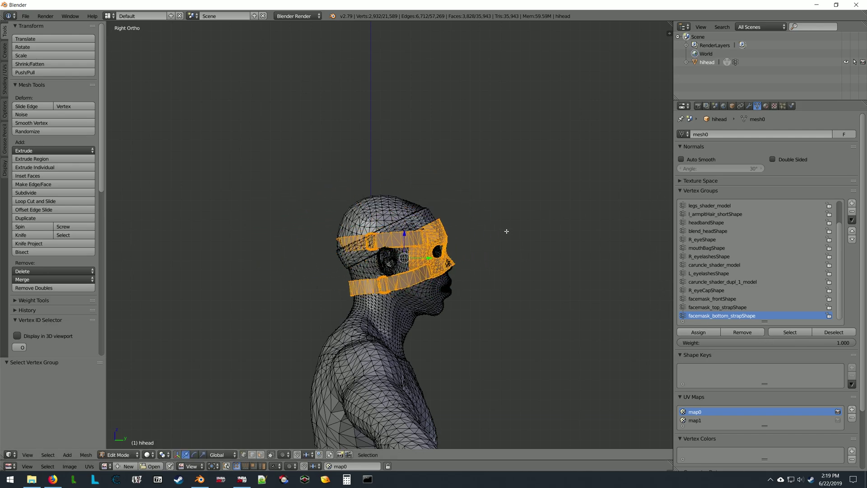
# - Select only the facemask_frontShape vertices and try scaling the mask's front piece while facing the model
pyautogui.press('a')
pyautogui.click(712, 299)
pyautogui.click(790, 332)
pyautogui.press('KP_4')
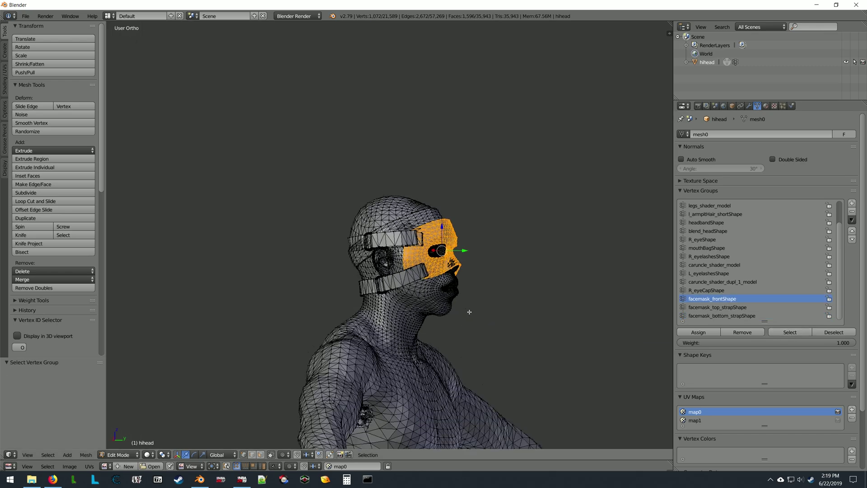
pyautogui.press('KP_4')
pyautogui.press('KP_4')
pyautogui.press('KP_4')
pyautogui.press('KP_4')
pyautogui.press('z')
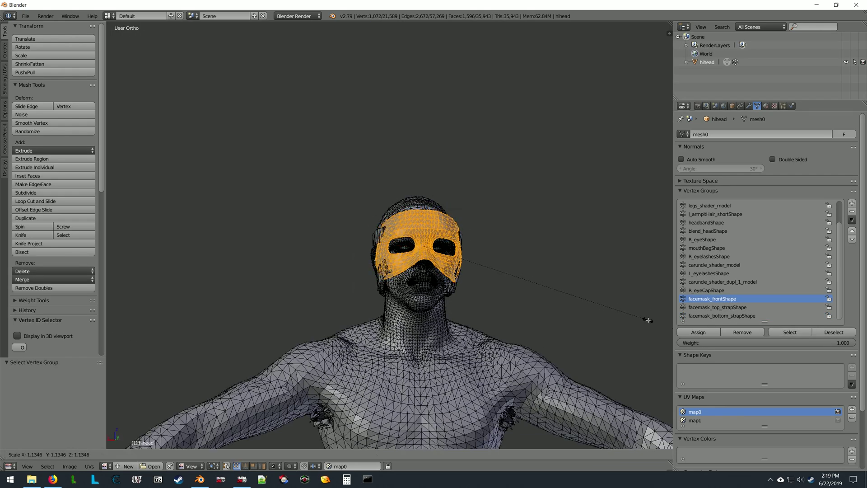
pyautogui.press('z')
pyautogui.press('KP_6')
pyautogui.press('KP_6')
pyautogui.press('KP_6')
pyautogui.press('KP_6')
pyautogui.press('KP_6')
pyautogui.press('KP_6')
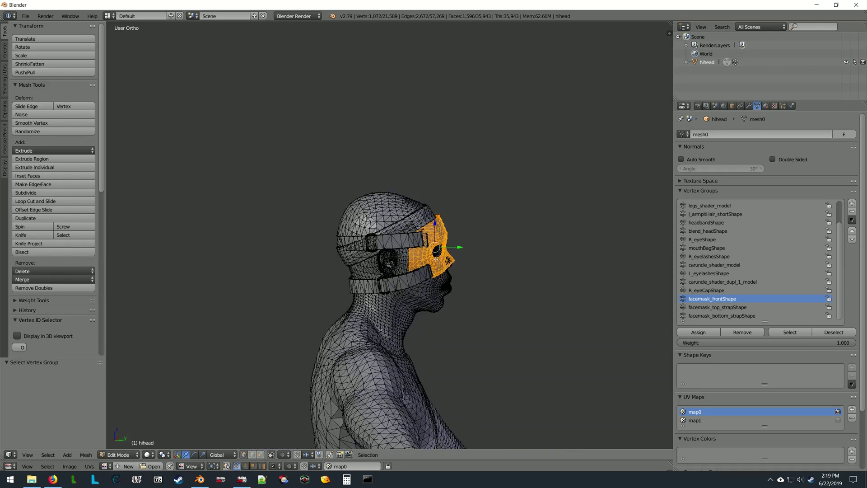
# - Select only the facemask_top_strapShape vertices and try moving the top strap
pyautogui.press('a')
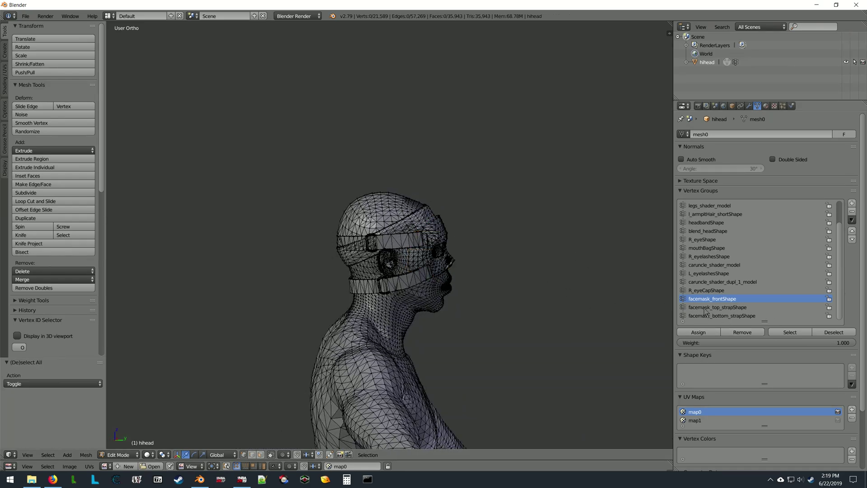
pyautogui.click(717, 309)
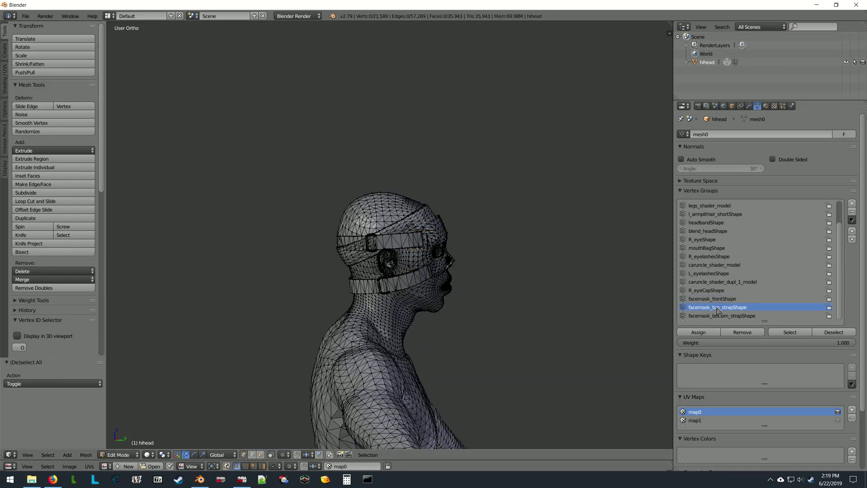
pyautogui.click(790, 332)
pyautogui.press('r')
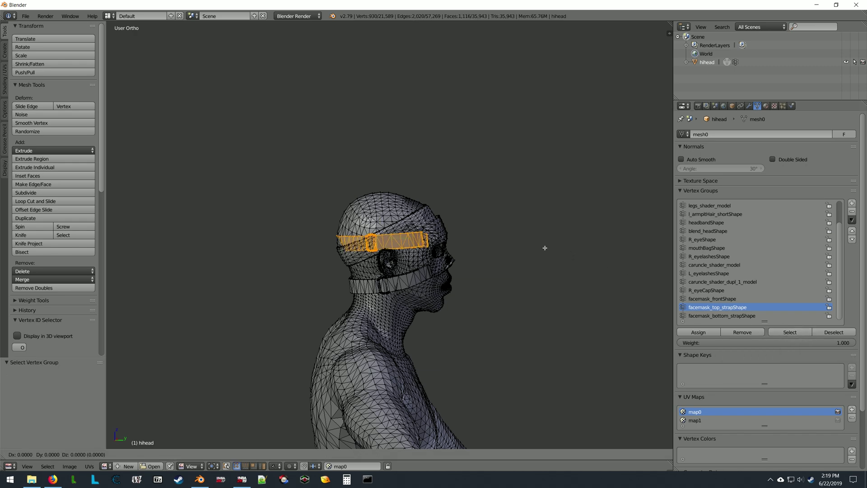
pyautogui.rightClick(531, 249)
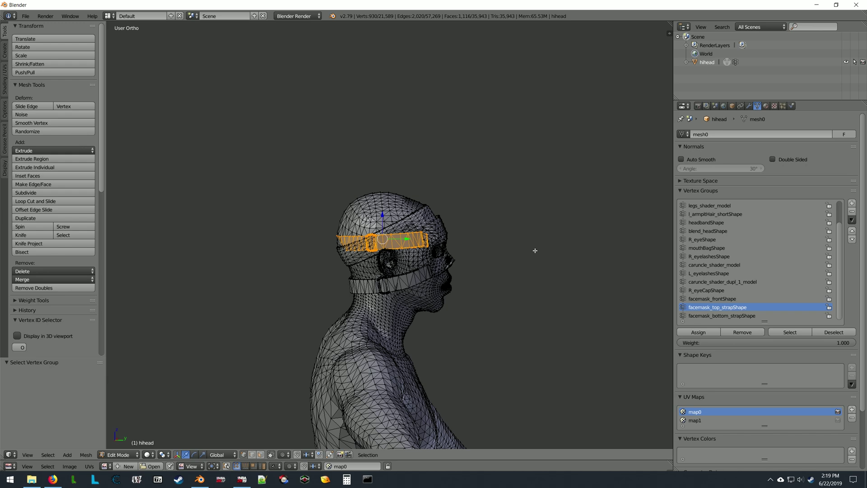
# - Check the facemask_bottom_strapShape vertex group by selecting it alone, clear the selection, and return to Object Mode to review the group list
pyautogui.press('a')
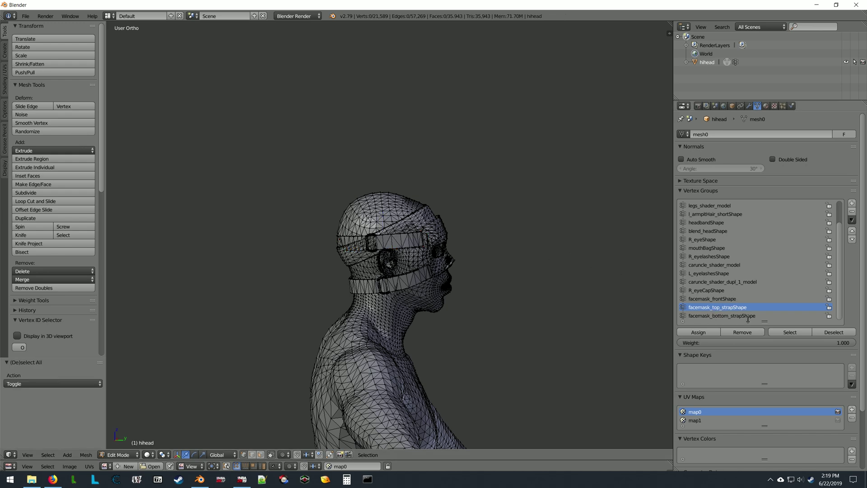
pyautogui.click(721, 315)
pyautogui.click(790, 332)
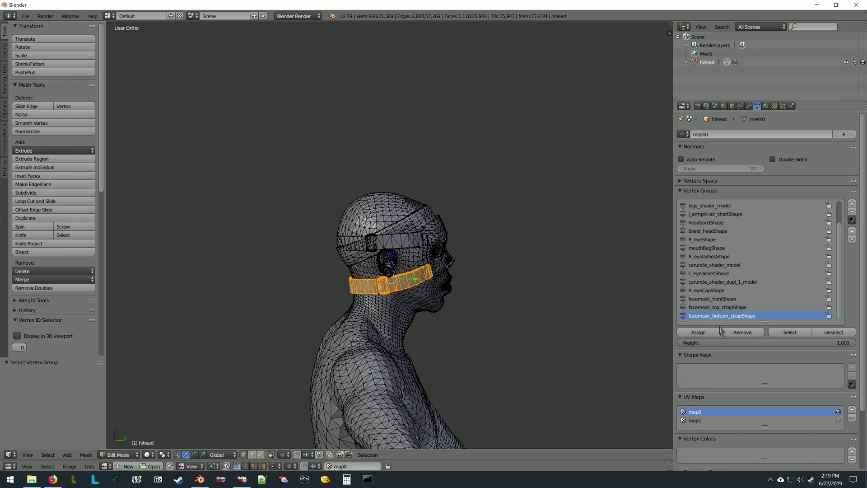
pyautogui.press('a')
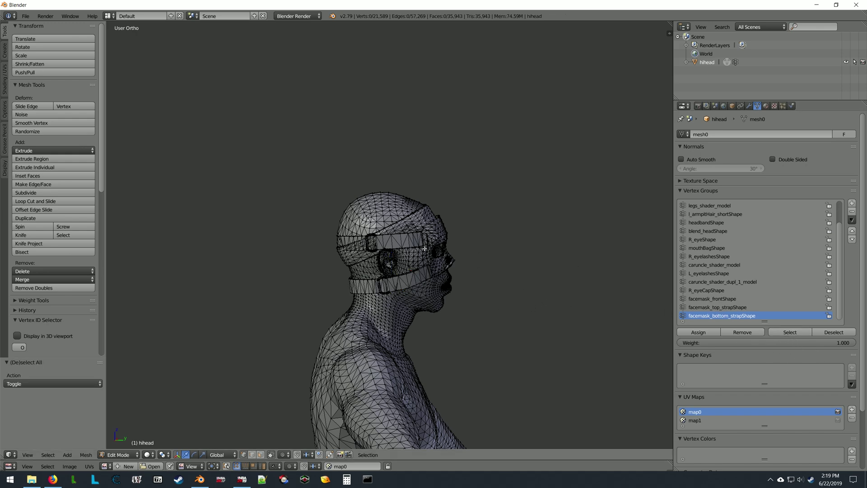
pyautogui.press('Tab')
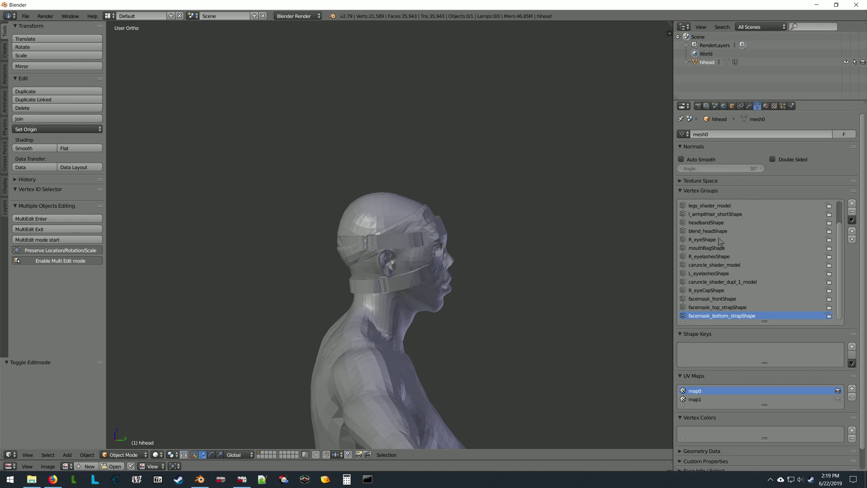
pyautogui.scroll(3, 719, 238)
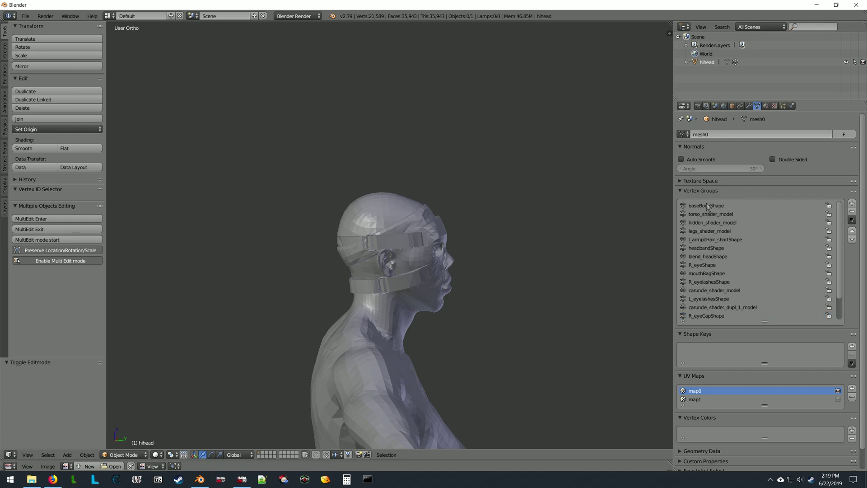
pyautogui.scroll(-3, 708, 206)
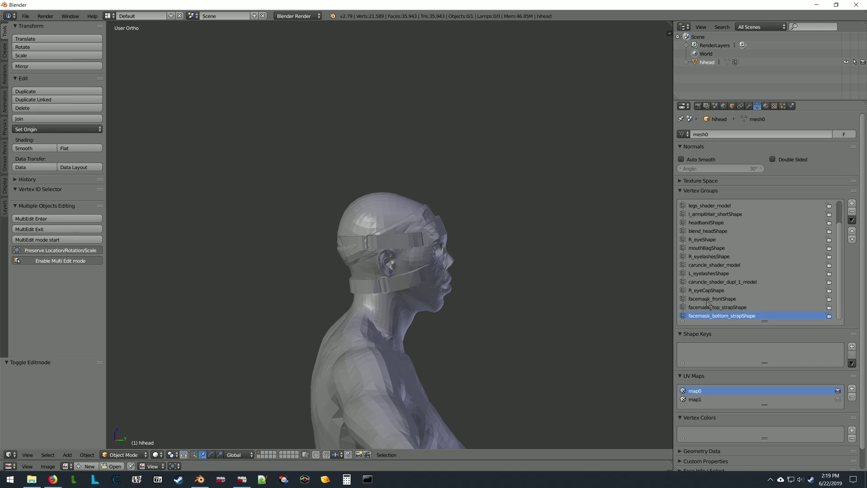
# - Switch to NBA 2K19, open Glen Rice for editing to view his current head, and return without keeping changes
pyautogui.click(817, 7)
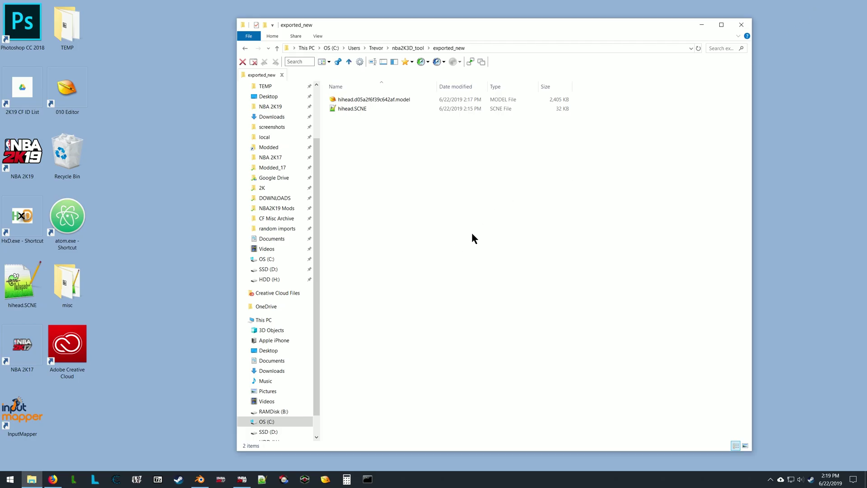
pyautogui.click(242, 481)
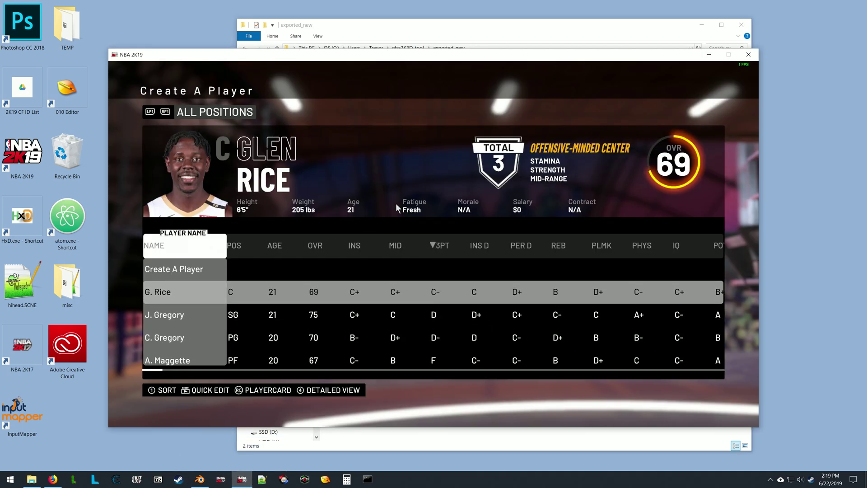
pyautogui.click(172, 292)
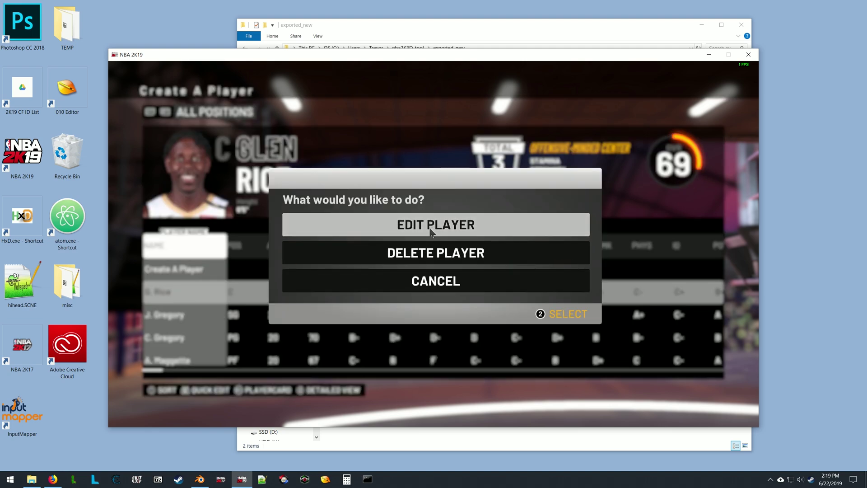
pyautogui.click(427, 228)
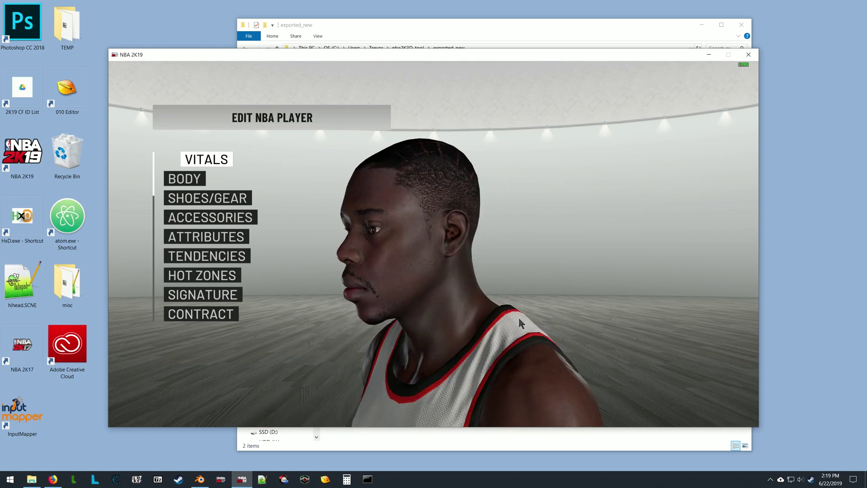
pyautogui.press('Escape')
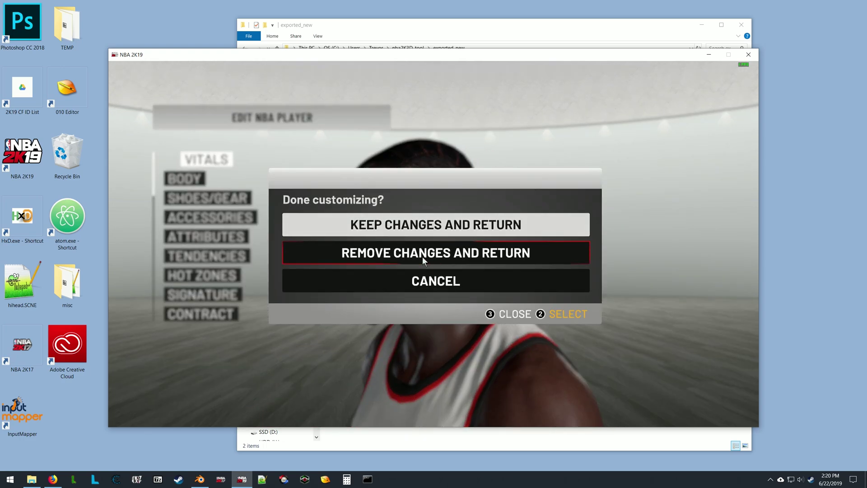
pyautogui.click(419, 255)
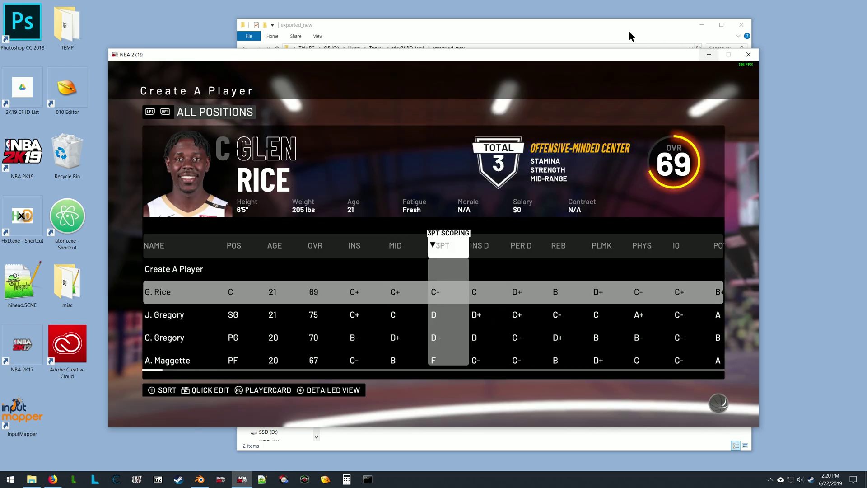
pyautogui.click(709, 55)
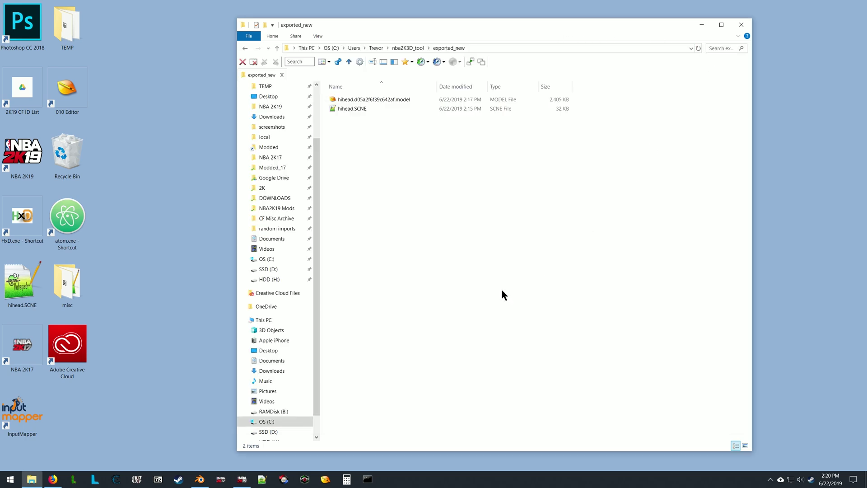
# - Switch to 7-Zip and open the png1607.iff archive in the NBA 2K19 Modded folder
pyautogui.click(157, 481)
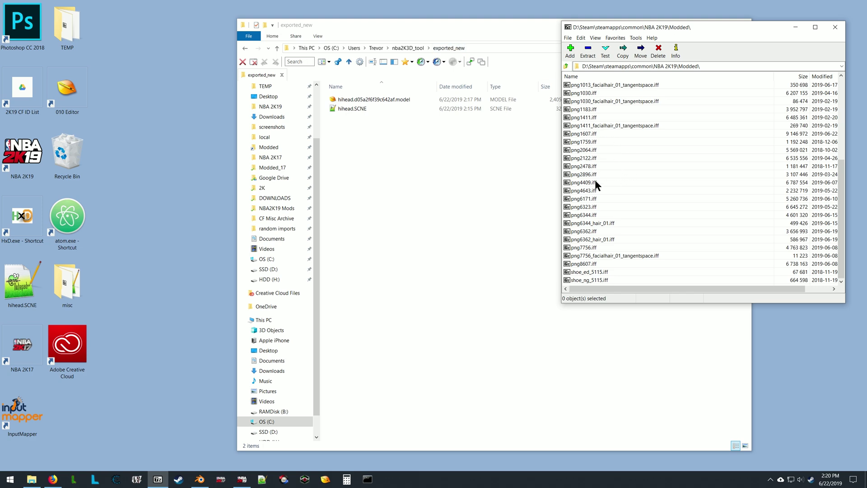
pyautogui.doubleClick(587, 134)
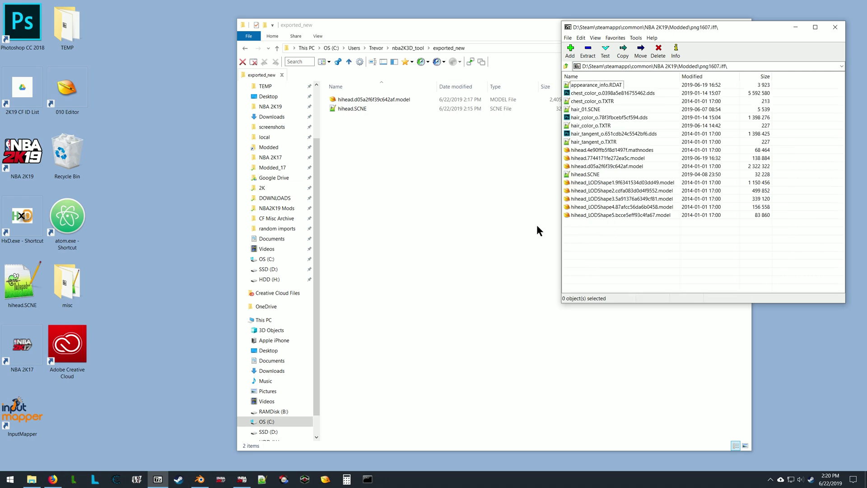
# - Copy the new hihead.d05a2f6f39c642af.model and hihead.SCNE from exported_new into the png1607.iff archive, confirming the copy
pyautogui.moveTo(357, 133); pyautogui.dragTo(796, 170)
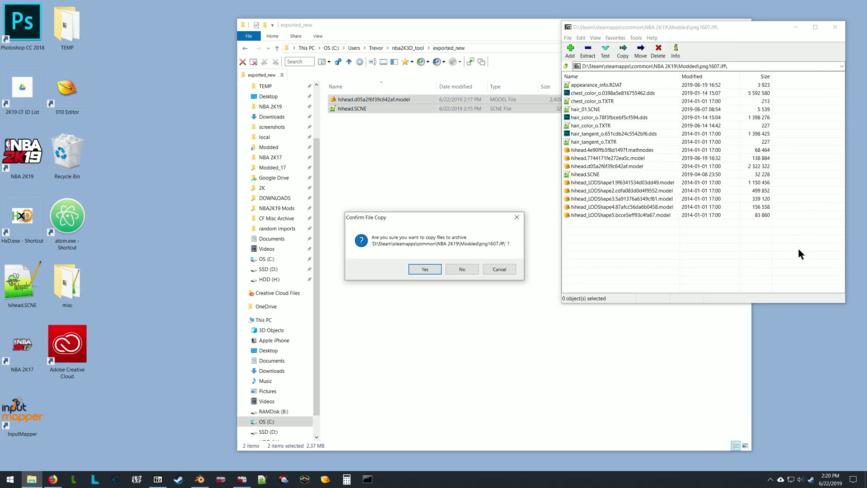
pyautogui.click(418, 271)
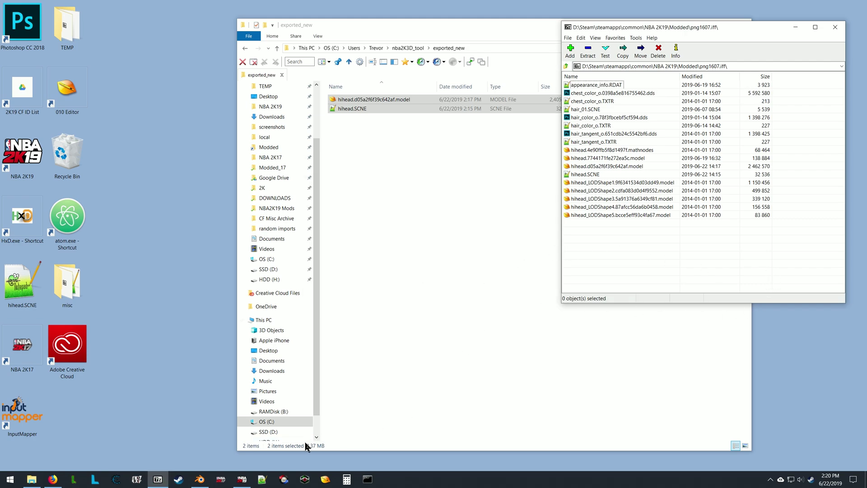
# - Switch to NBA 2K19, open Glen Rice for editing, and rotate his head to inspect the facemask and both straps from several angles
pyautogui.click(243, 480)
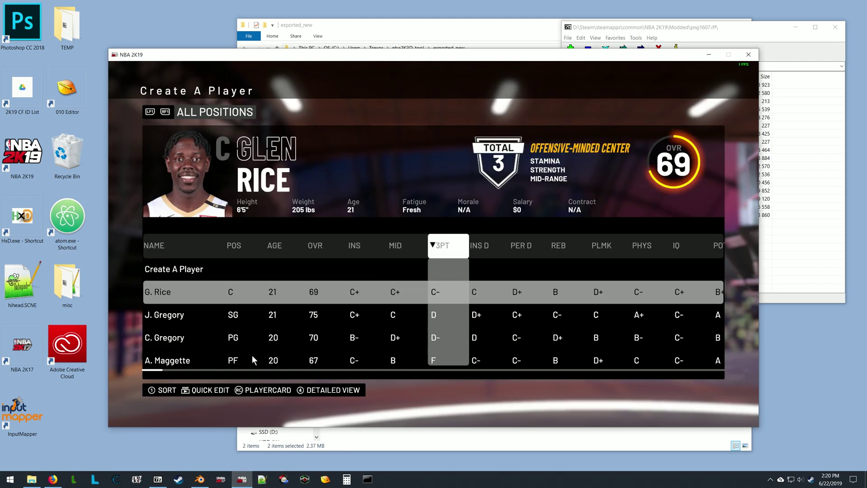
pyautogui.click(175, 290)
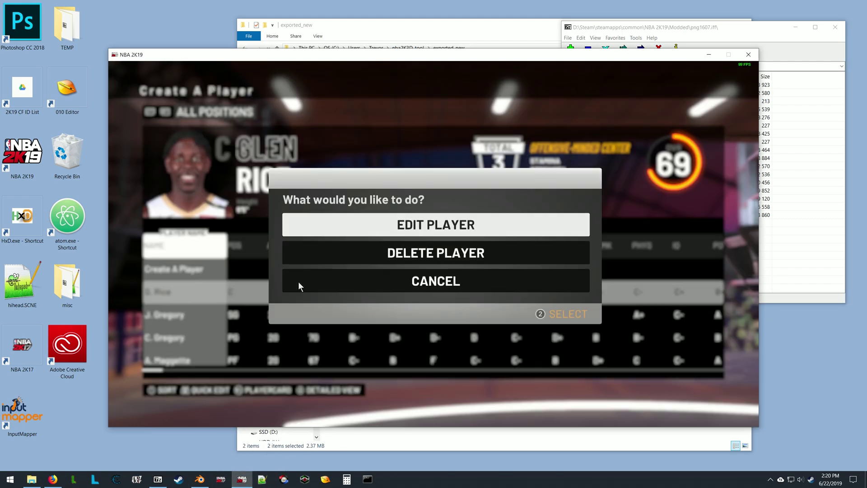
pyautogui.click(424, 226)
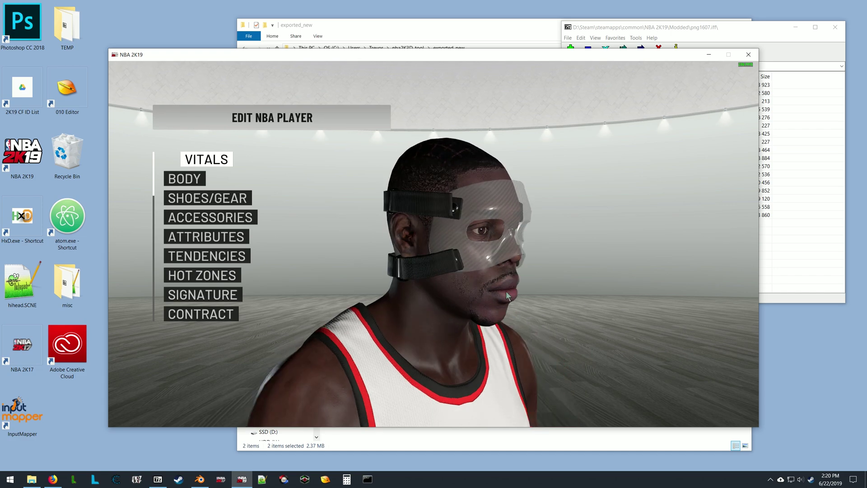
pyautogui.moveTo(588, 304); pyautogui.dragTo(660, 330)
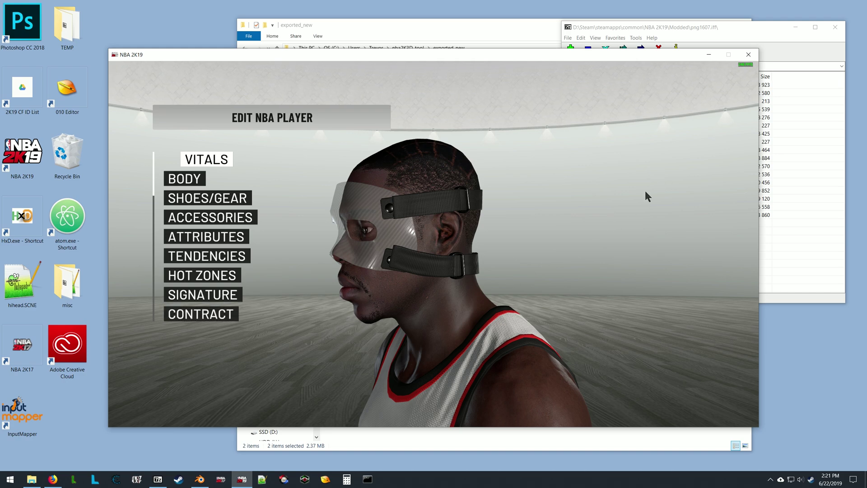
pyautogui.moveTo(531, 263); pyautogui.dragTo(706, 269)
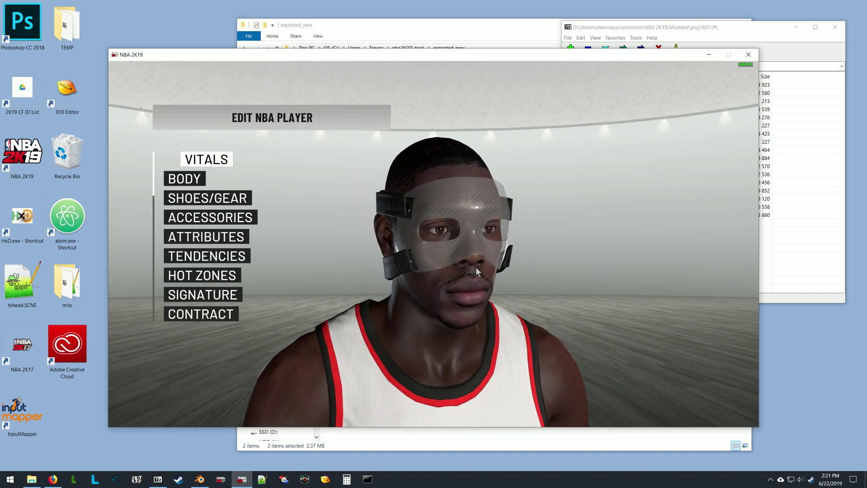
pyautogui.moveTo(475, 267); pyautogui.dragTo(680, 255)
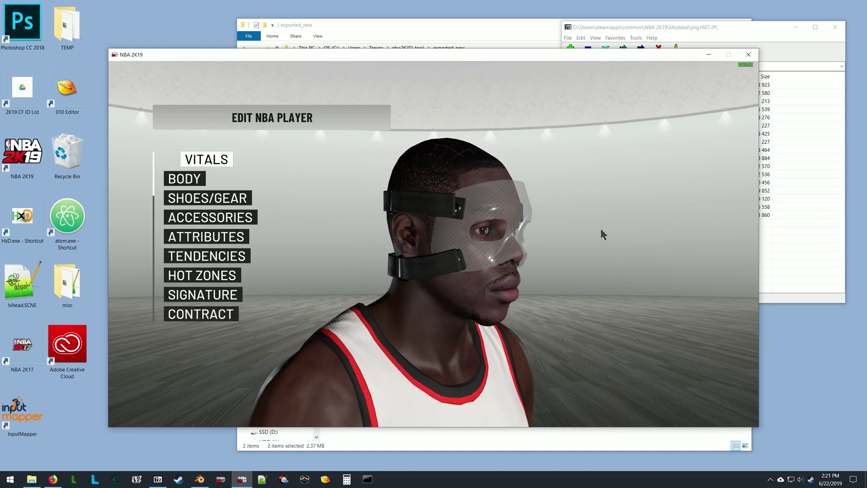